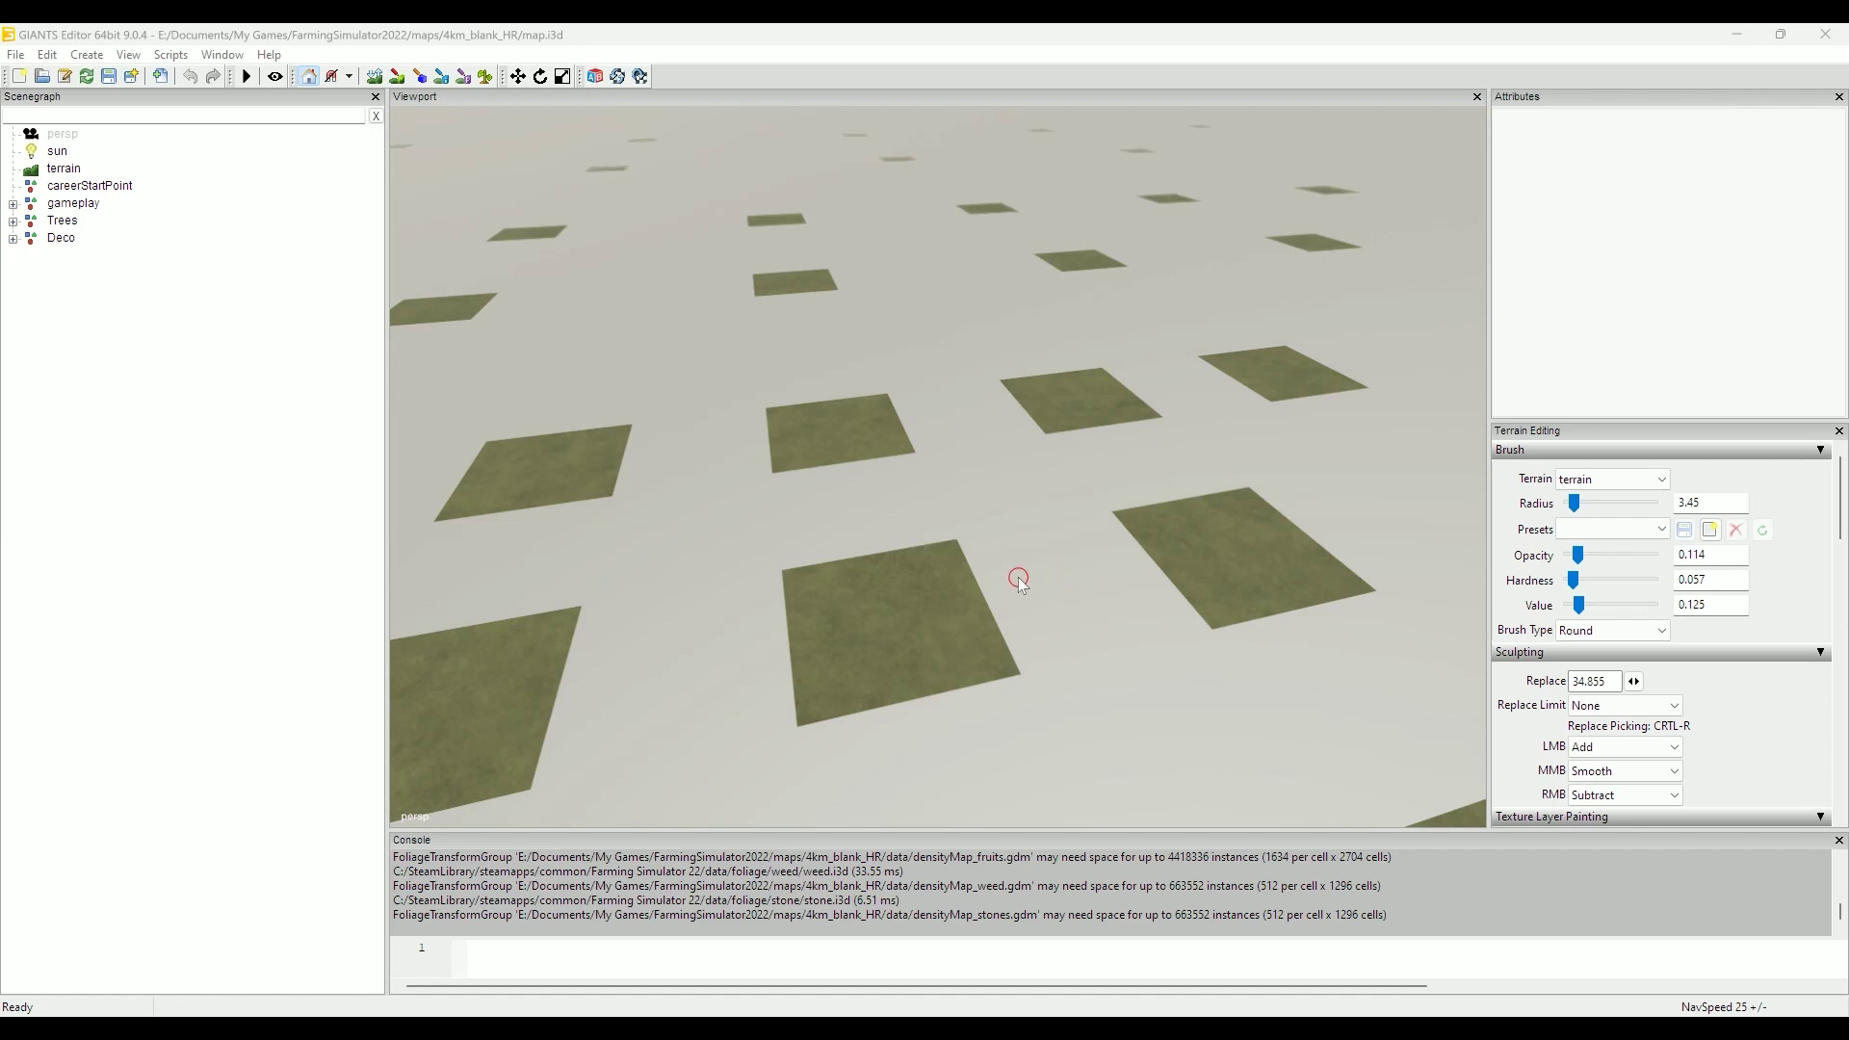
Step: Zoom in and out over the patchy terrain squares, then bring up the two File Explorer windows
{"action": "right_click_drag", "start_coordinate": [1095, 510], "coordinate": [1353, 457], "text": "alt"}
{"action": "right_click_drag", "start_coordinate": [753, 536], "coordinate": [1199, 436], "text": "alt"}
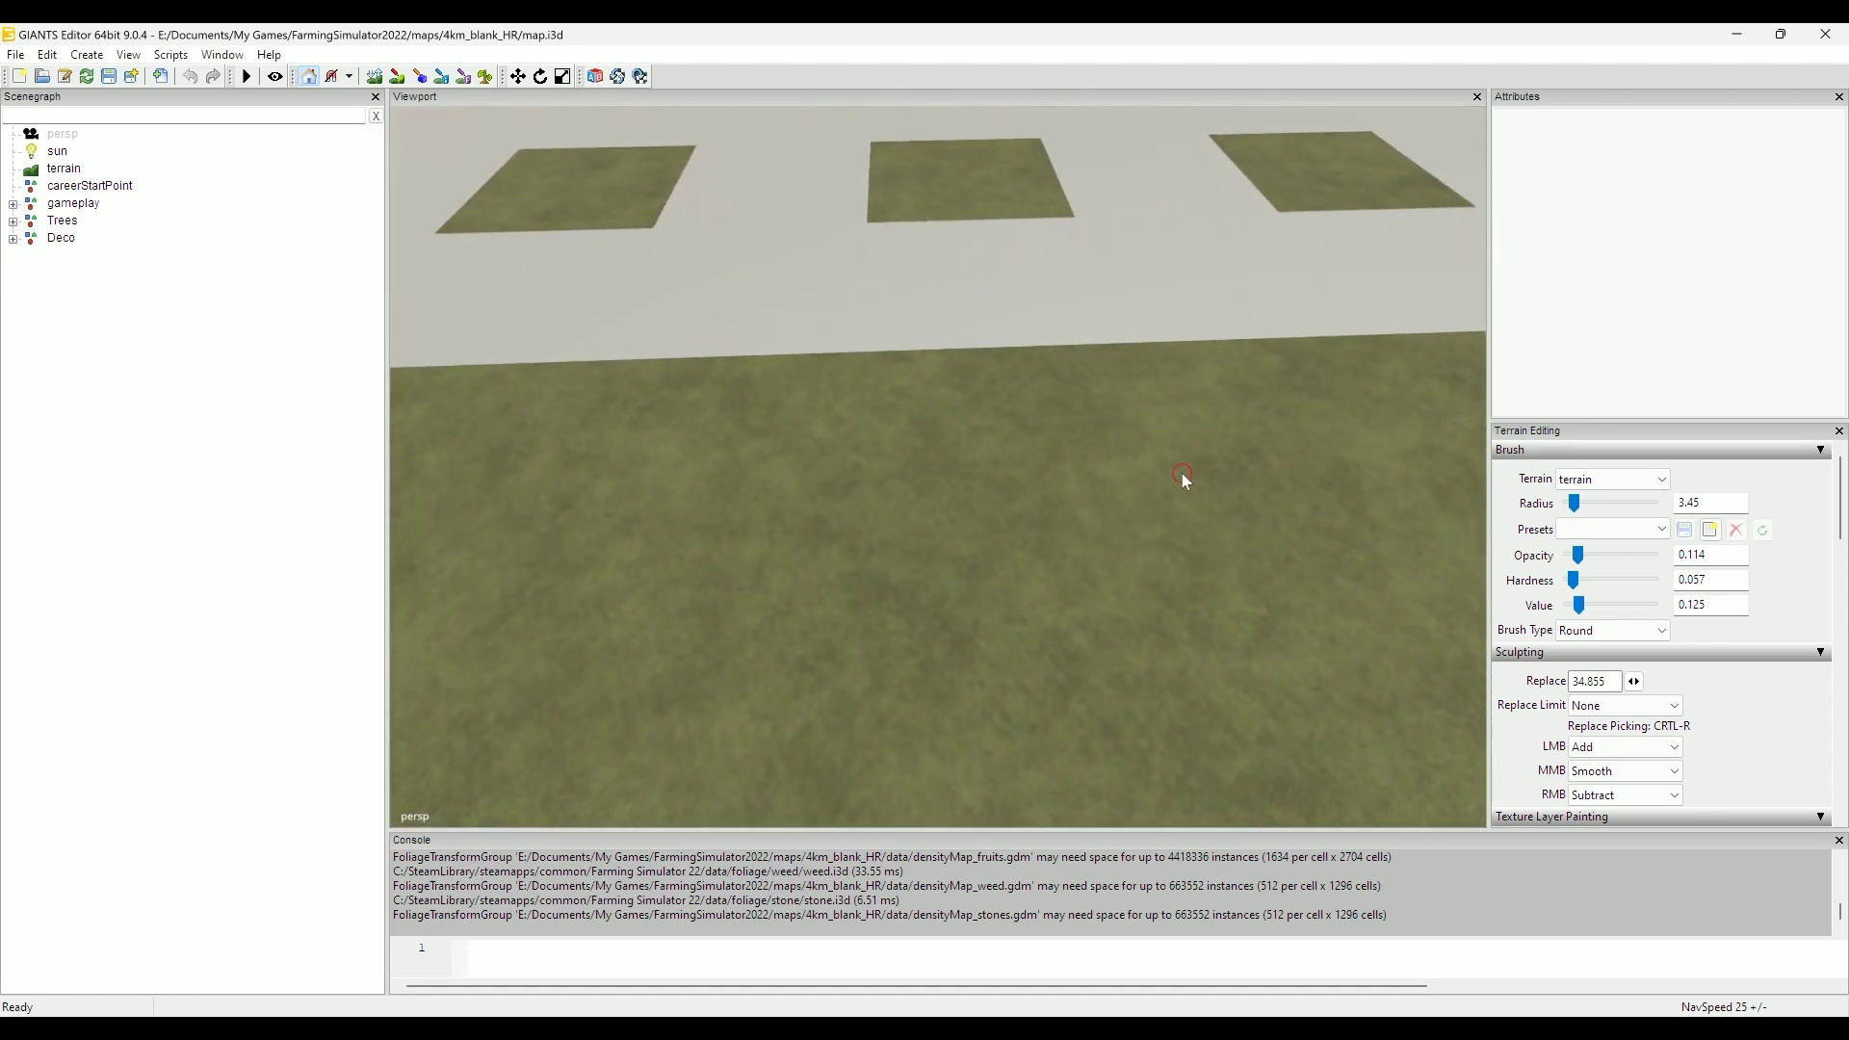
{"action": "right_click_drag", "start_coordinate": [1222, 463], "coordinate": [821, 660], "text": "alt"}
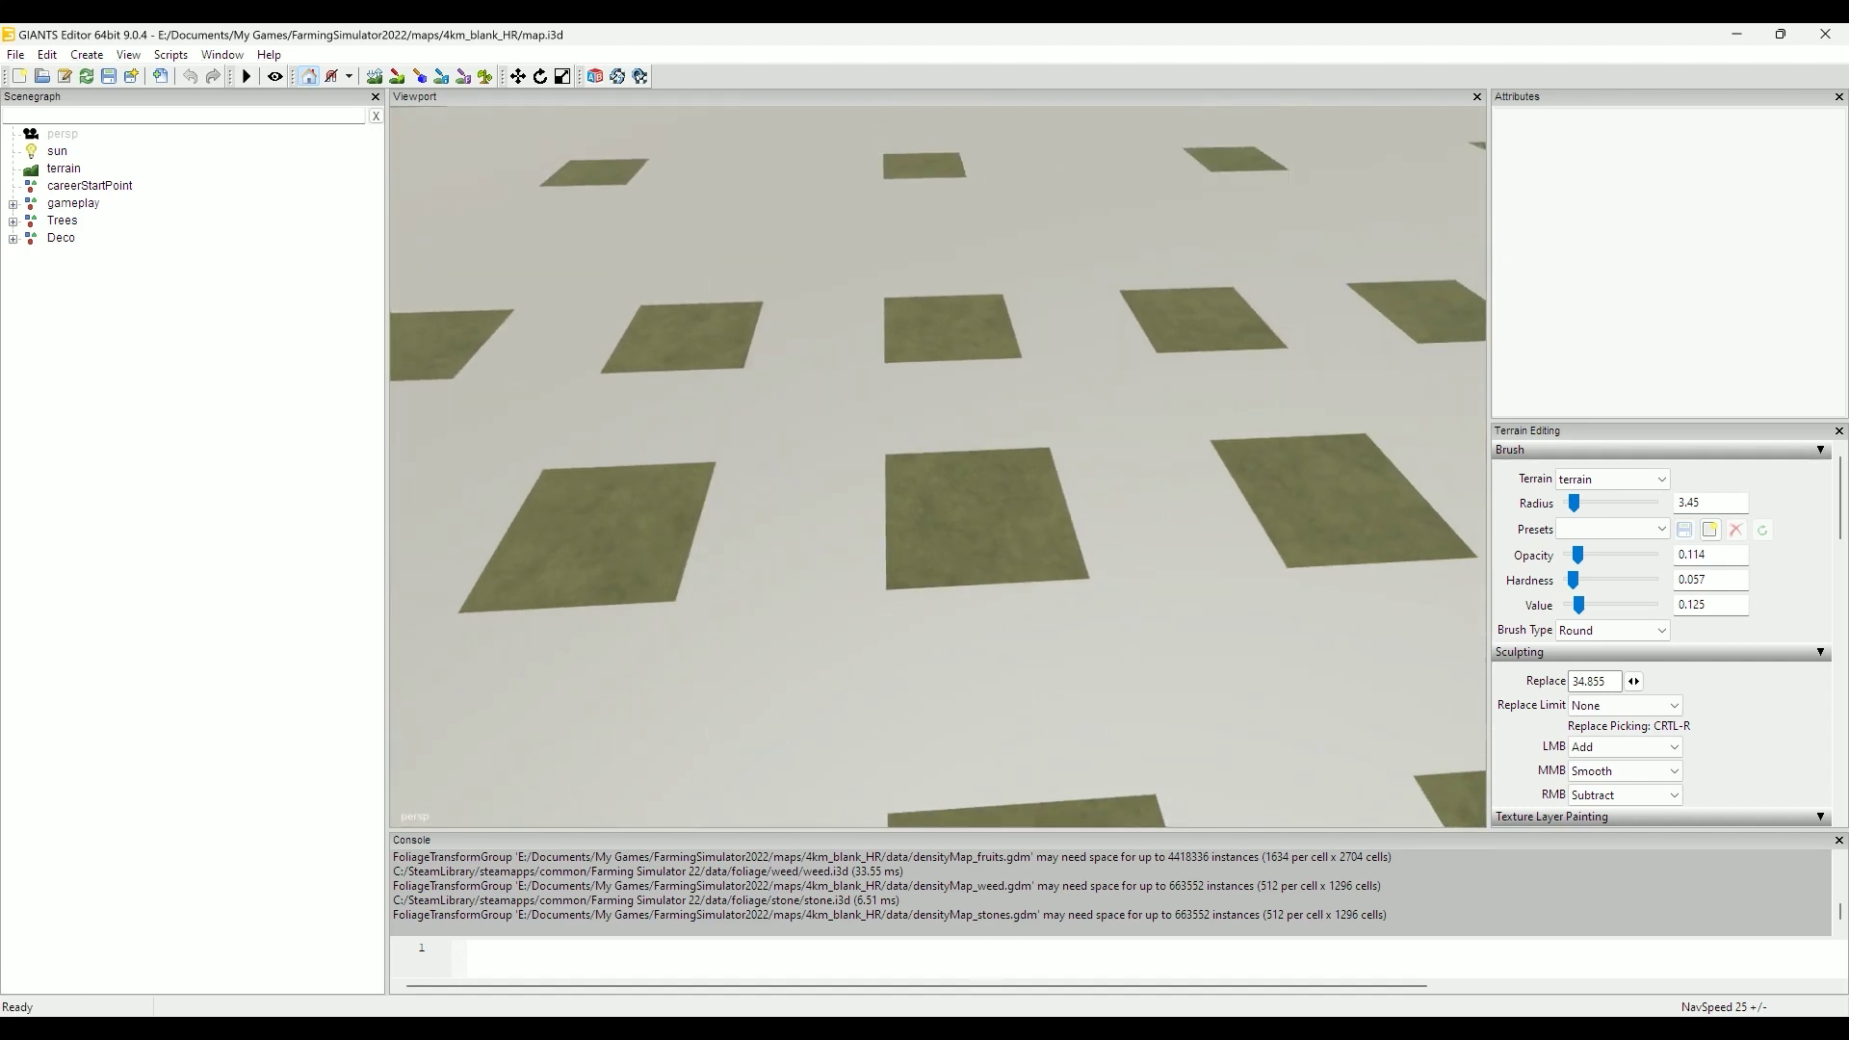
{"action": "mouse_move", "coordinate": [990, 1028]}
{"action": "left_click", "coordinate": [893, 880]}
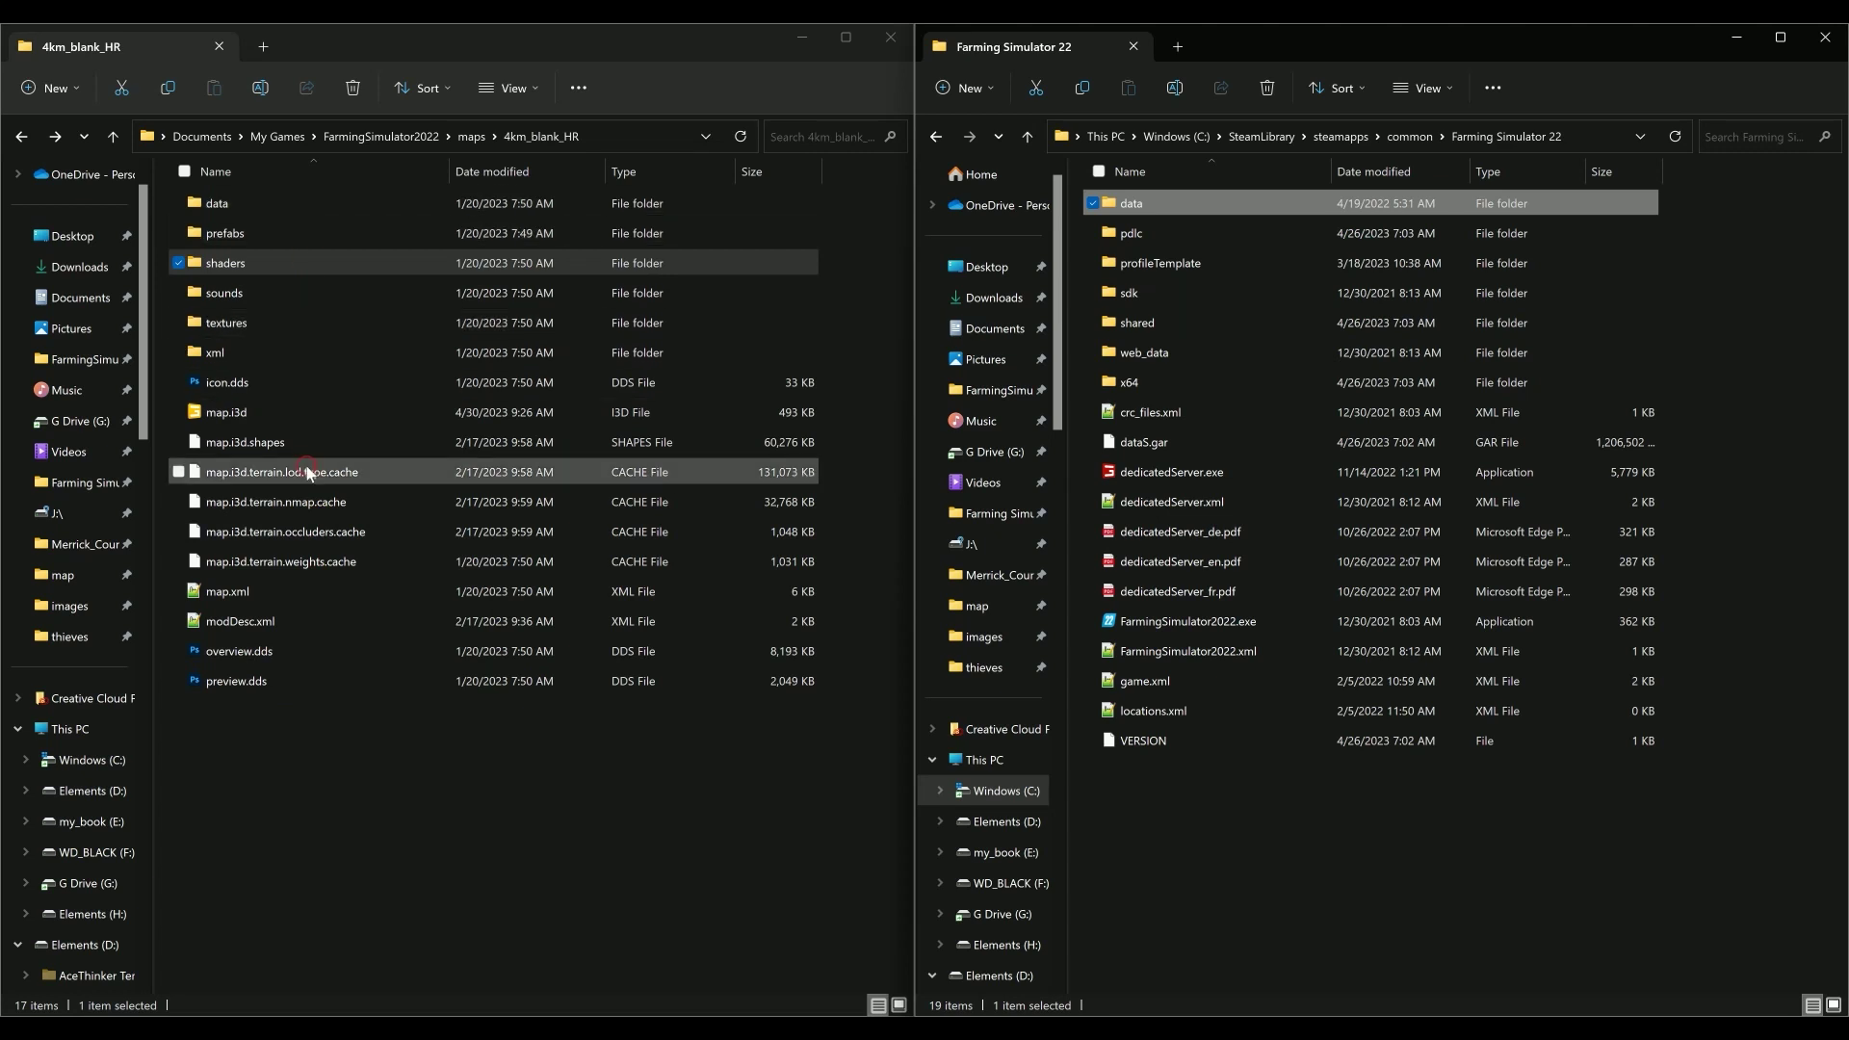
Step: Check the map's shaders folder, then open Farming Simulator 22\data\shaders in the other window
{"action": "double_click", "coordinate": [324, 266]}
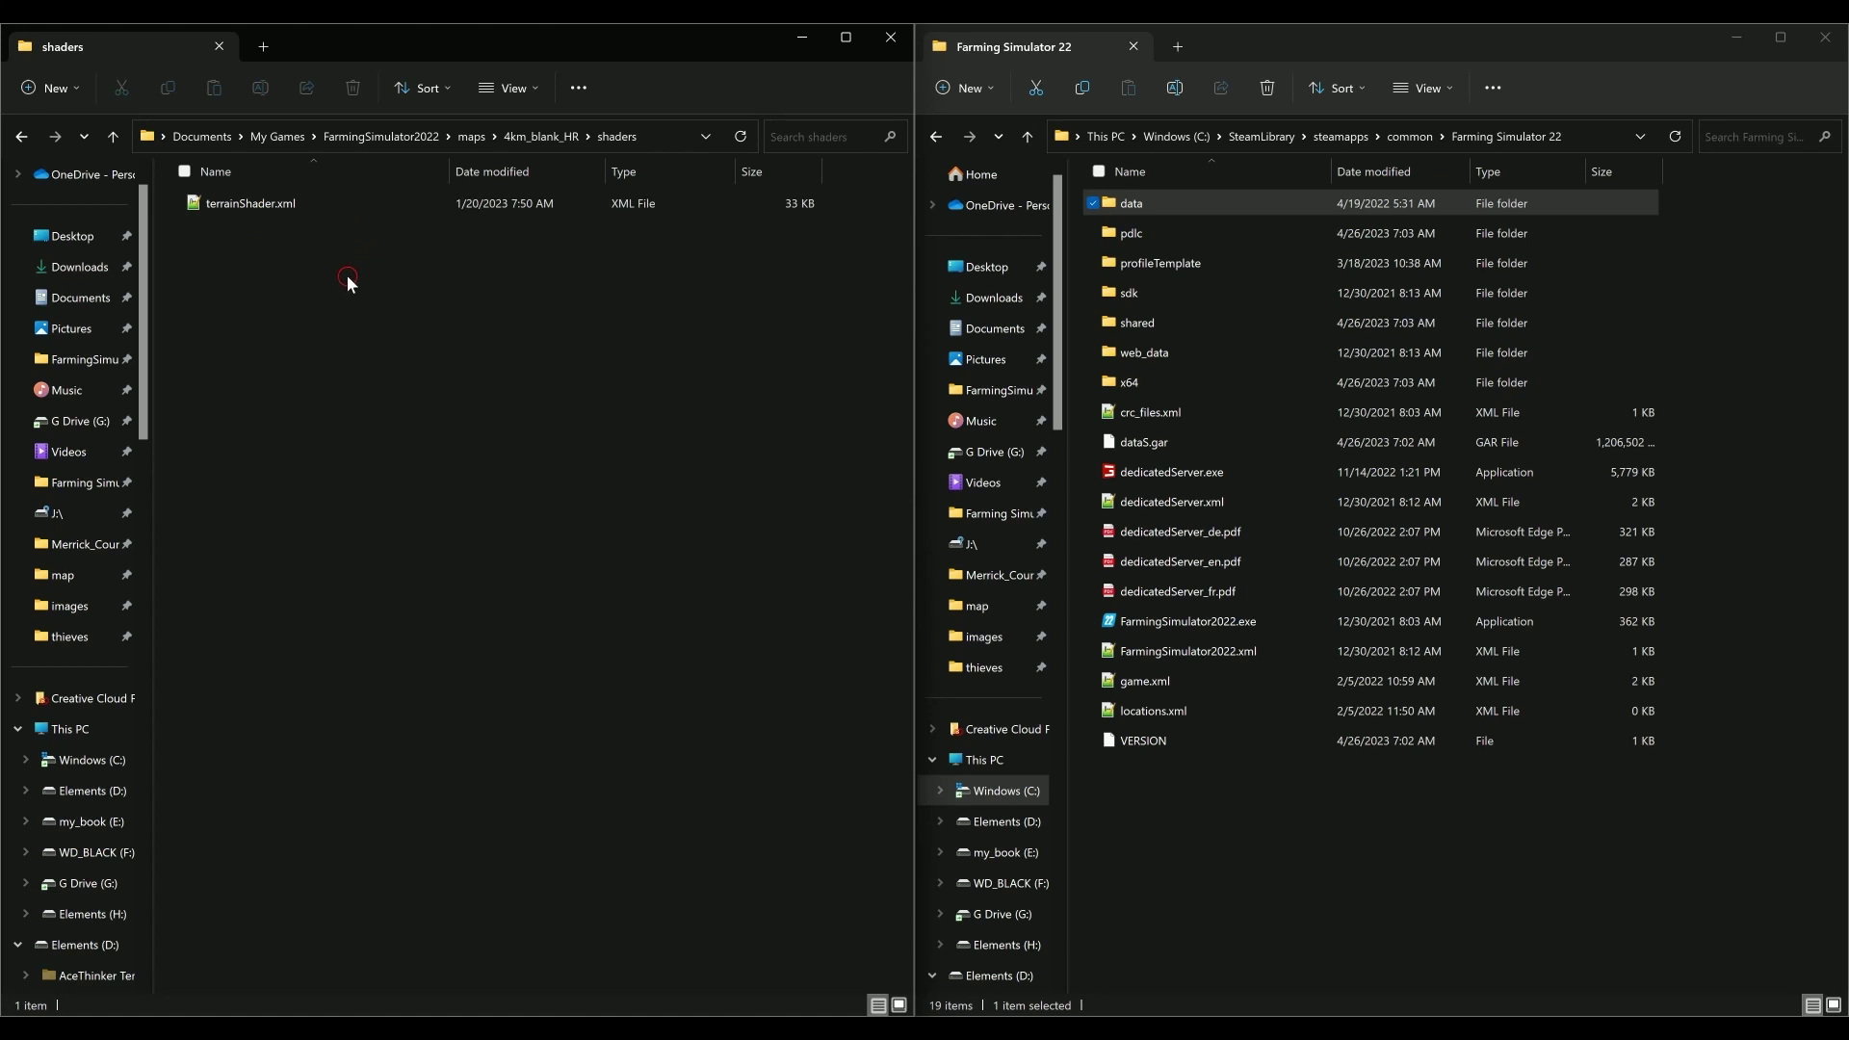
{"action": "left_click", "coordinate": [24, 138]}
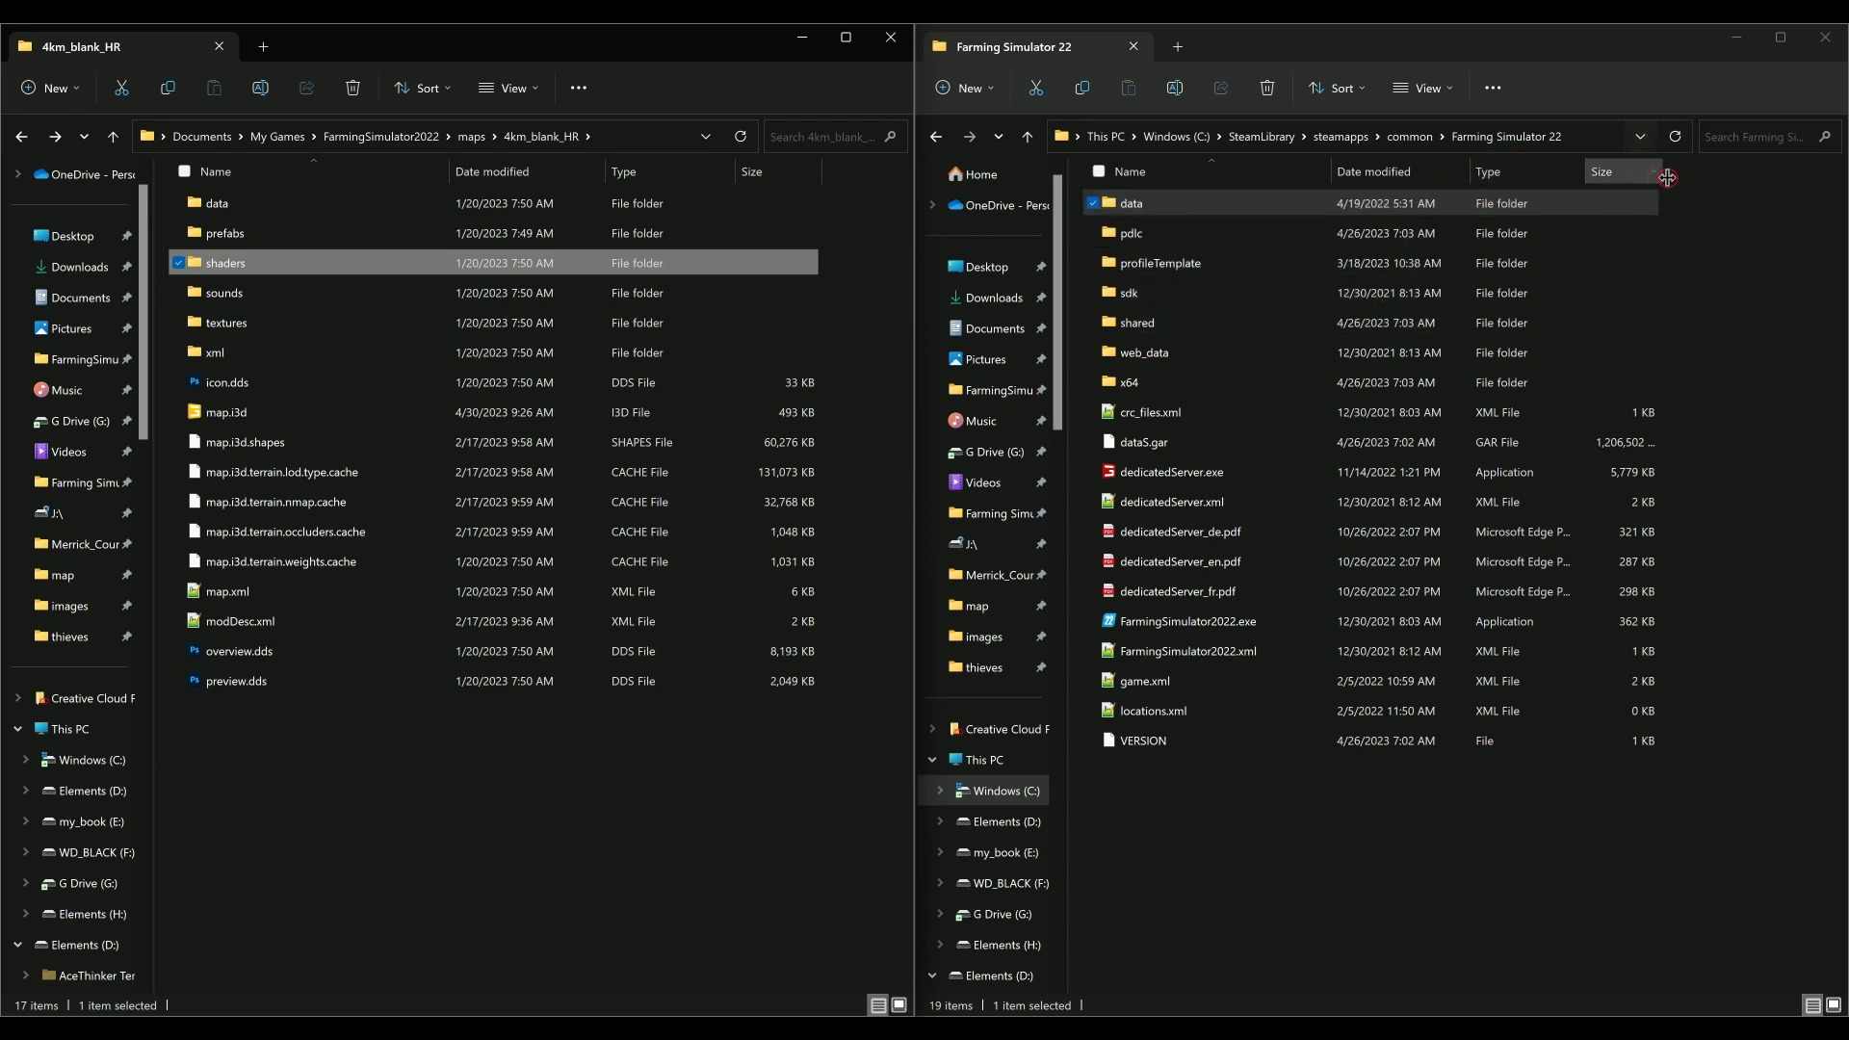
{"action": "double_click", "coordinate": [1129, 205]}
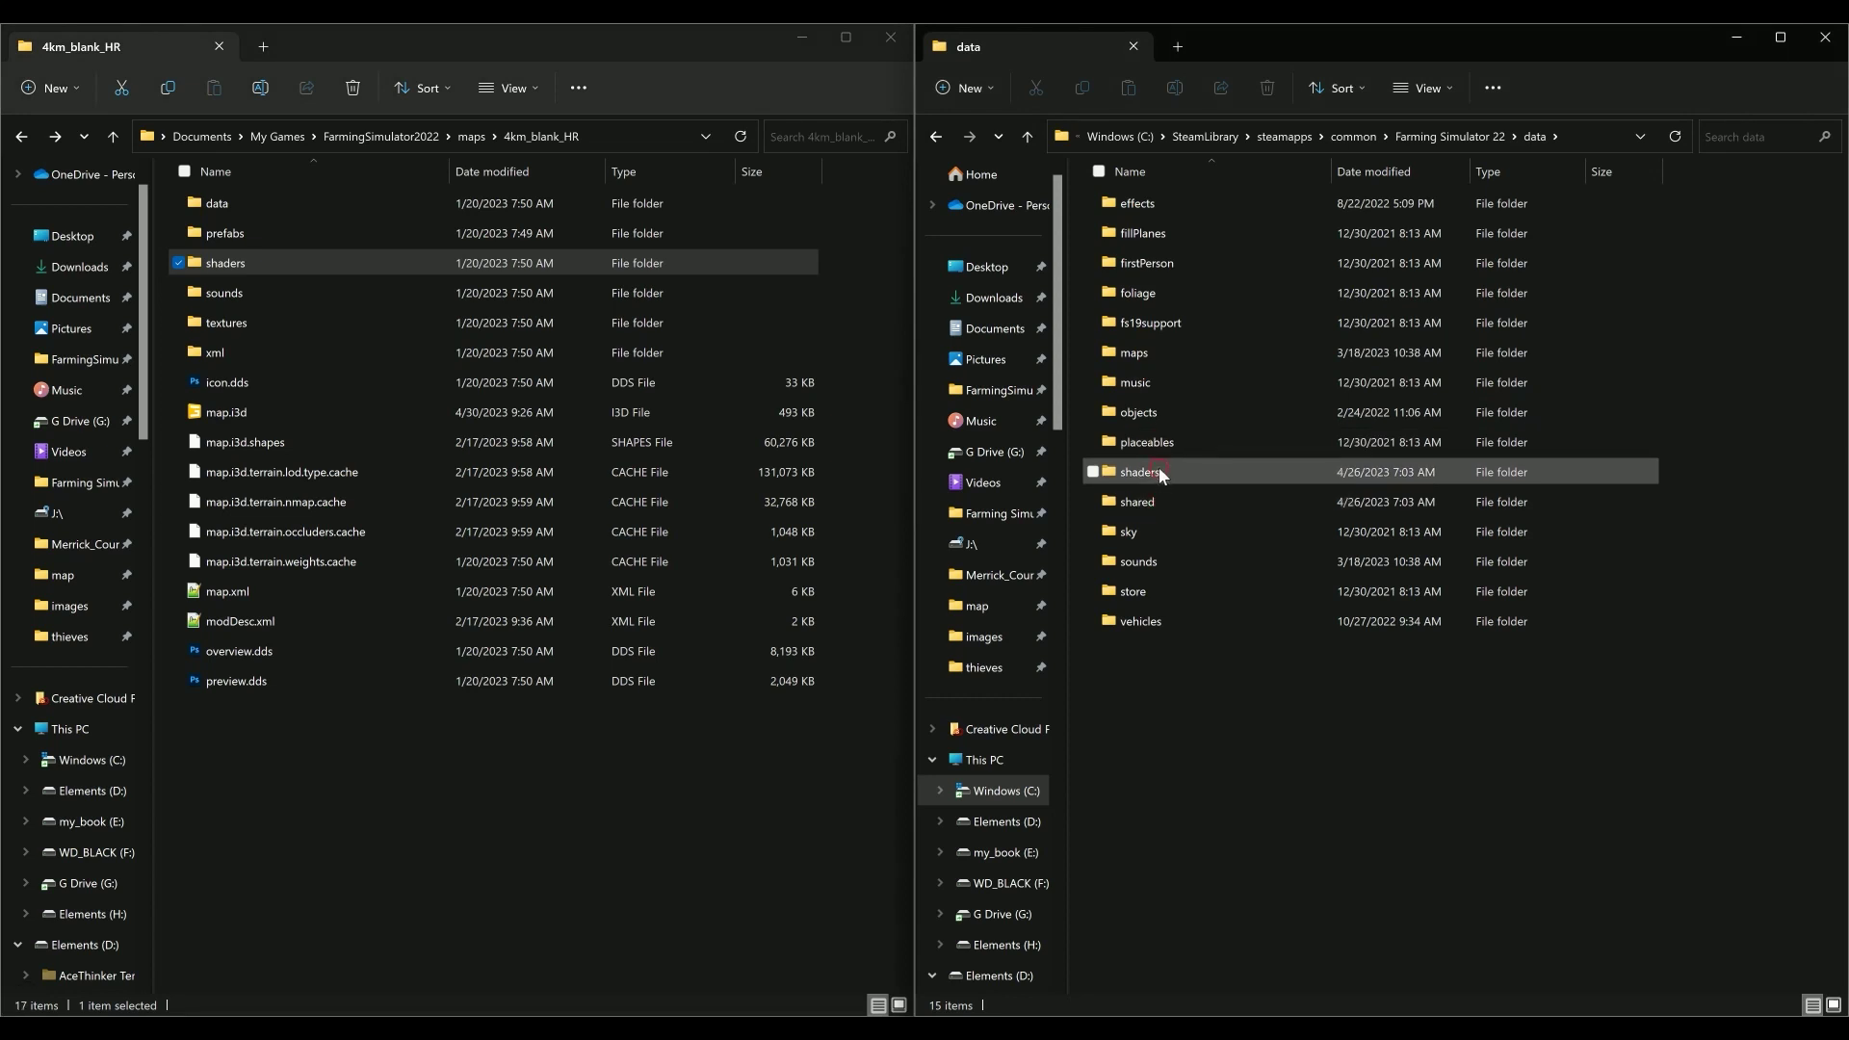
{"action": "double_click", "coordinate": [1158, 471]}
{"action": "scroll", "coordinate": [1367, 541], "scroll_direction": "down", "scroll_amount": 6}
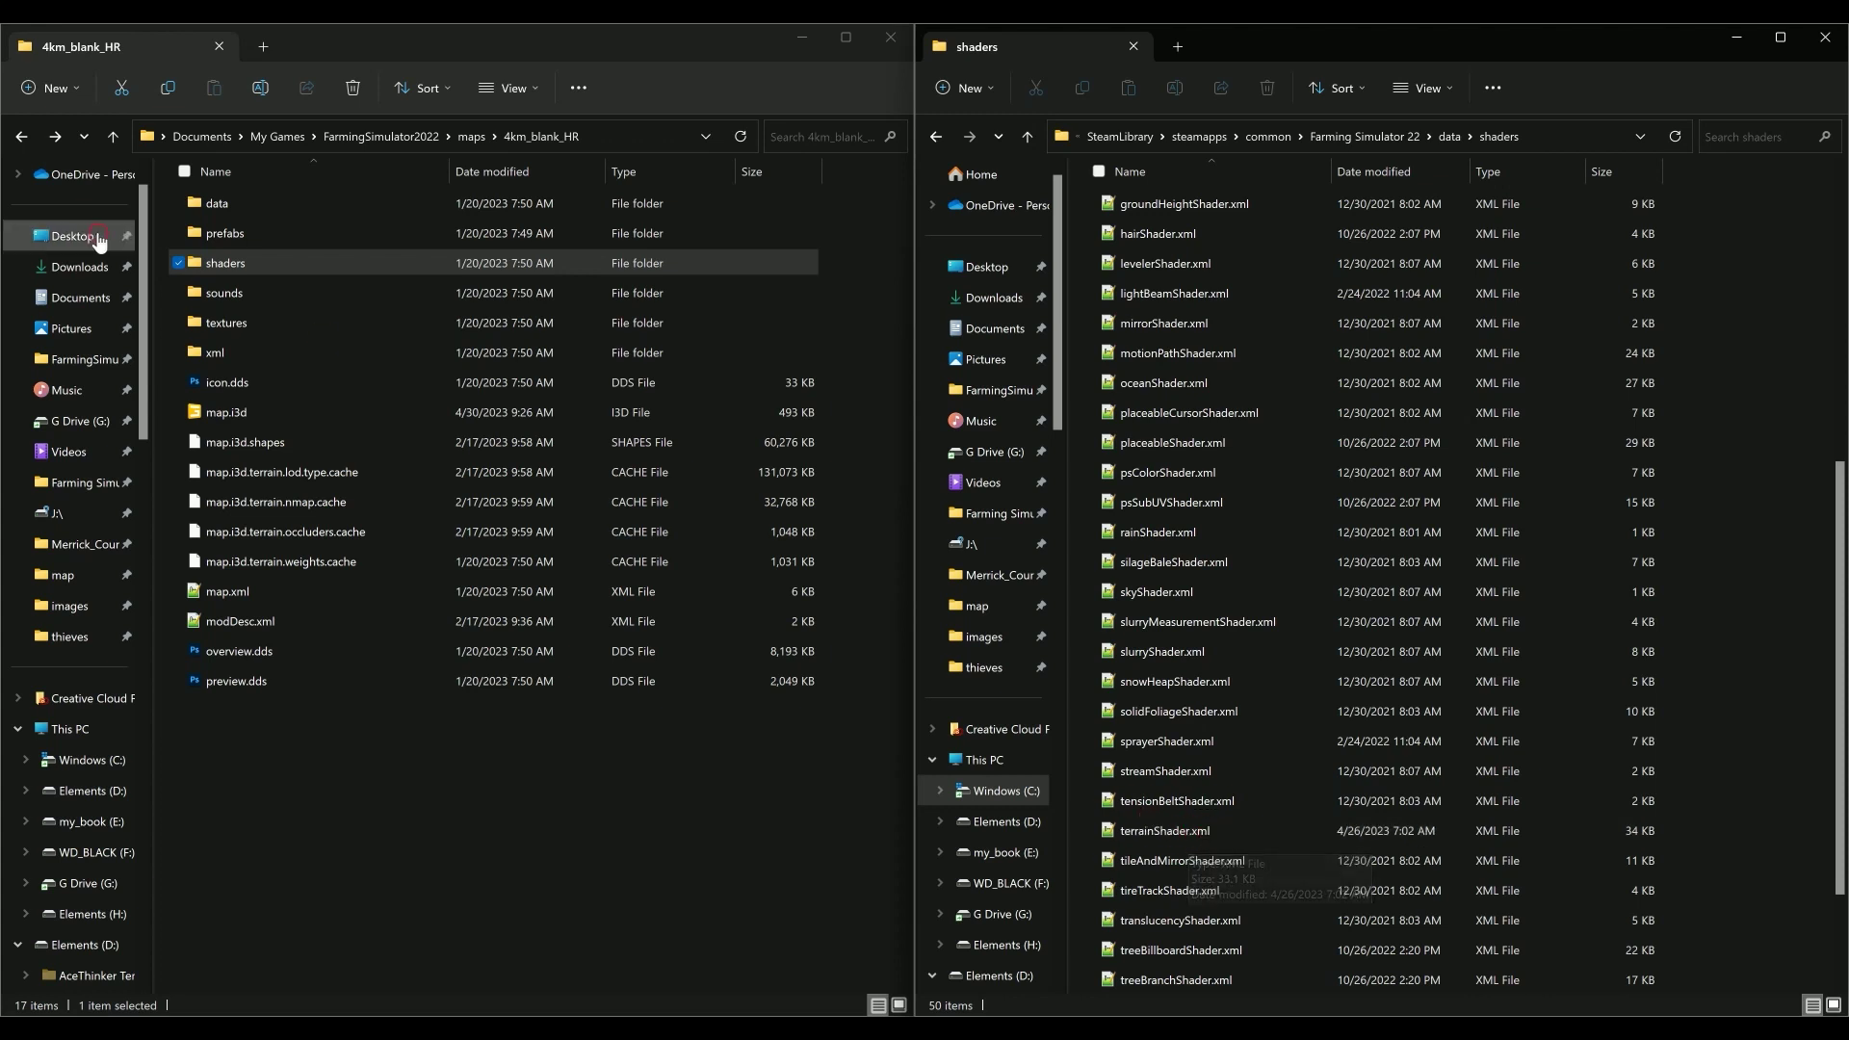
Step: Recheck the map's shaders folder, return to 4km_blank_HR, and switch to map.i3d in Sublime Text
{"action": "double_click", "coordinate": [227, 266]}
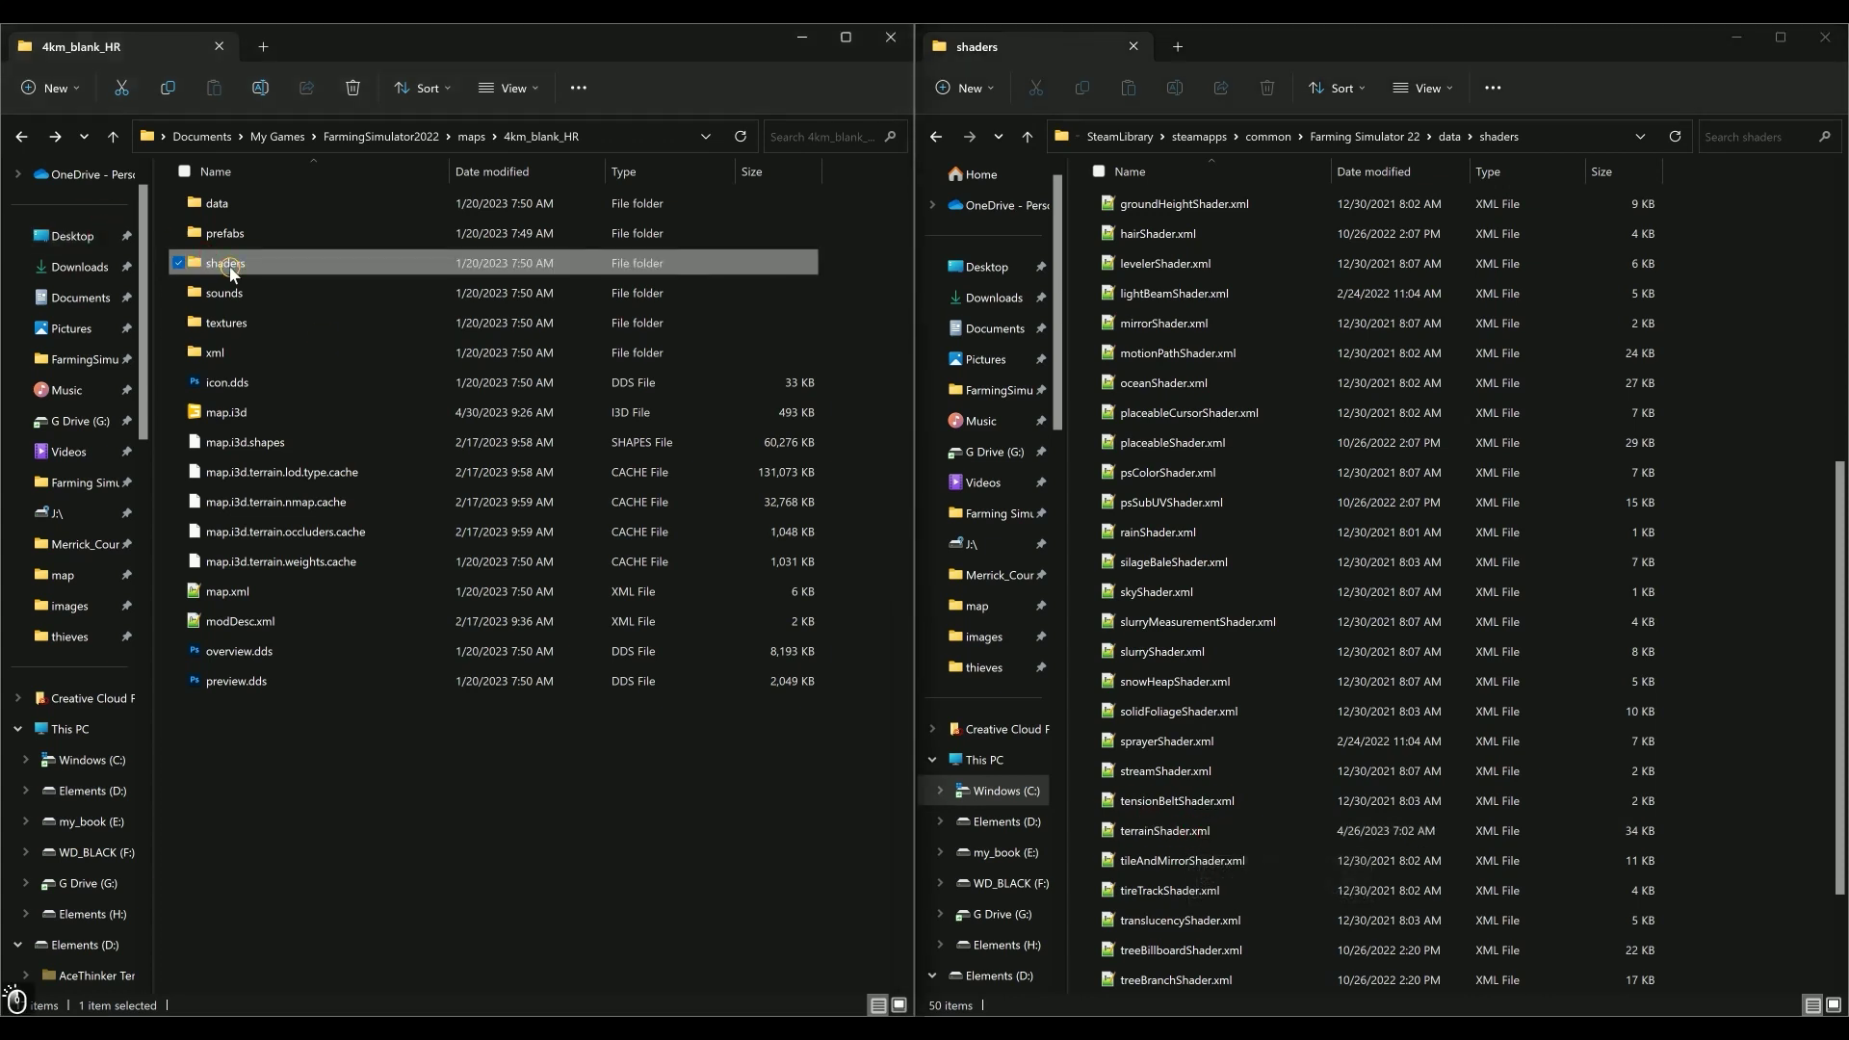
{"action": "left_click", "coordinate": [20, 136]}
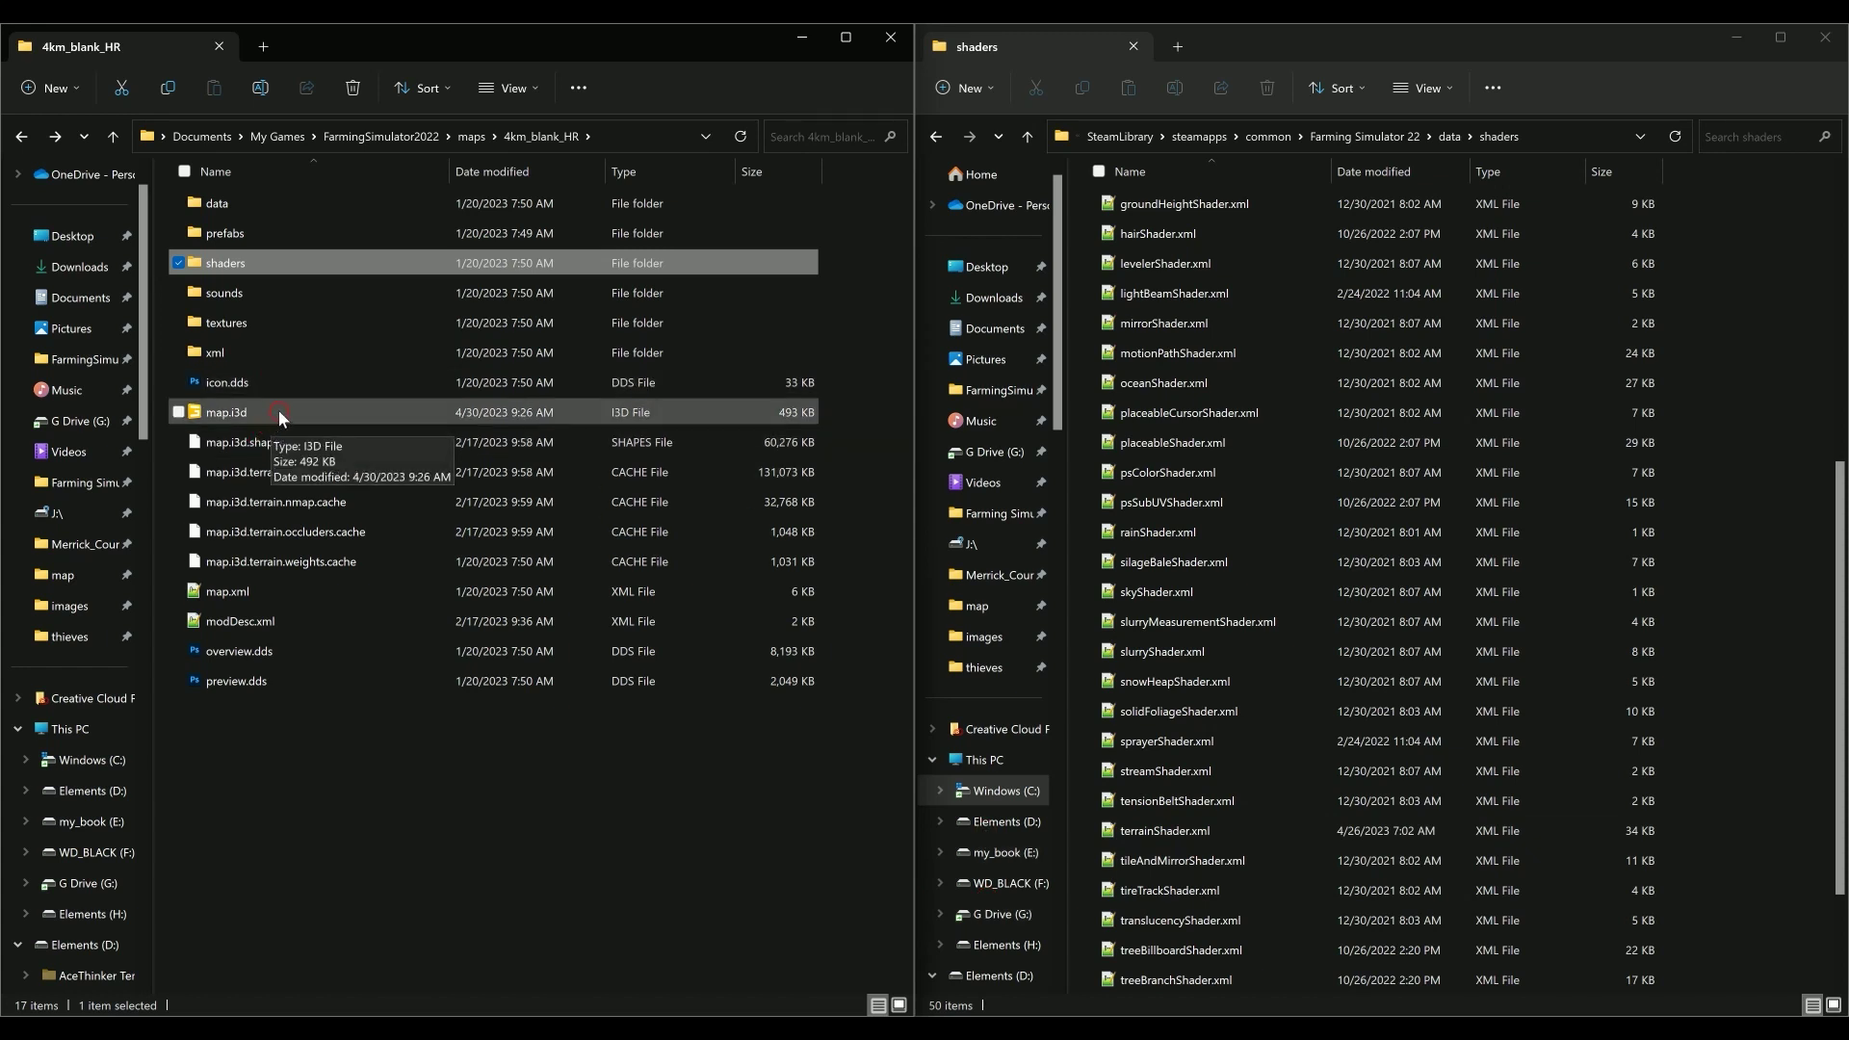
{"action": "mouse_move", "coordinate": [1301, 1018]}
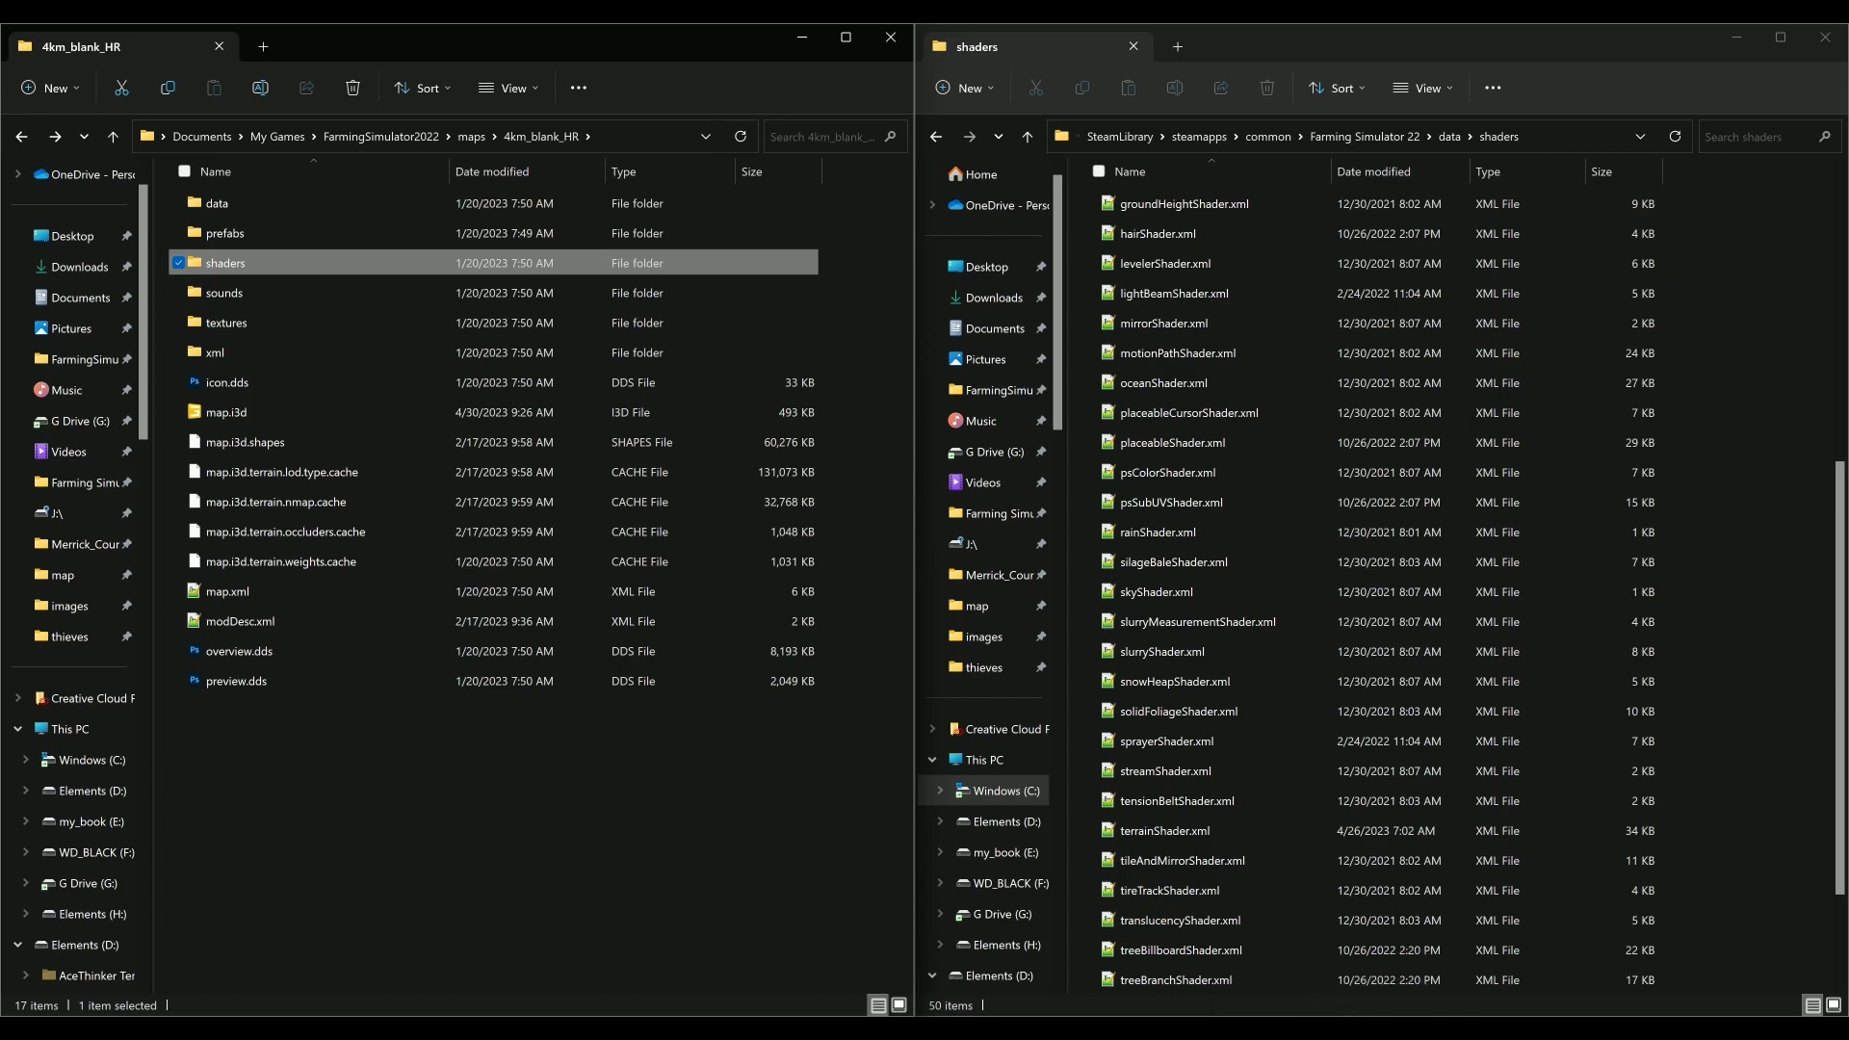
{"action": "left_click", "coordinate": [1348, 900]}
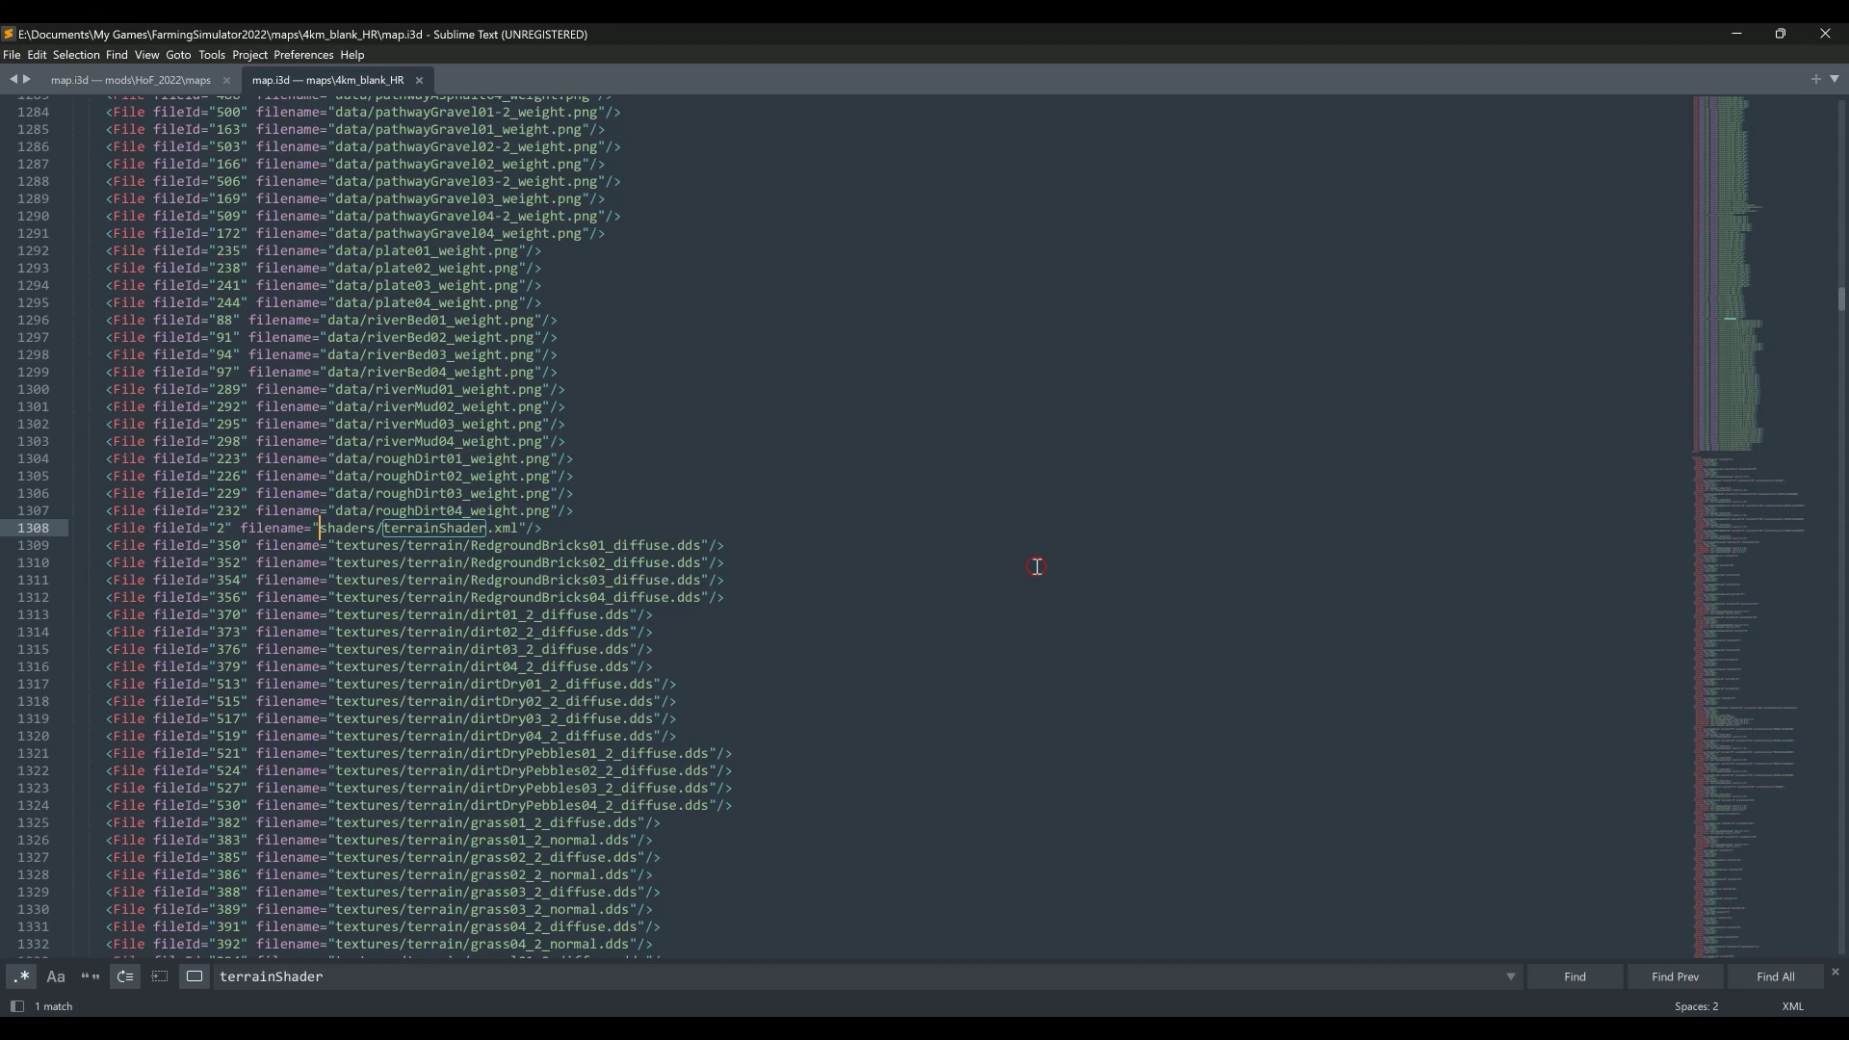
{"action": "key", "text": "ctrl+f"}
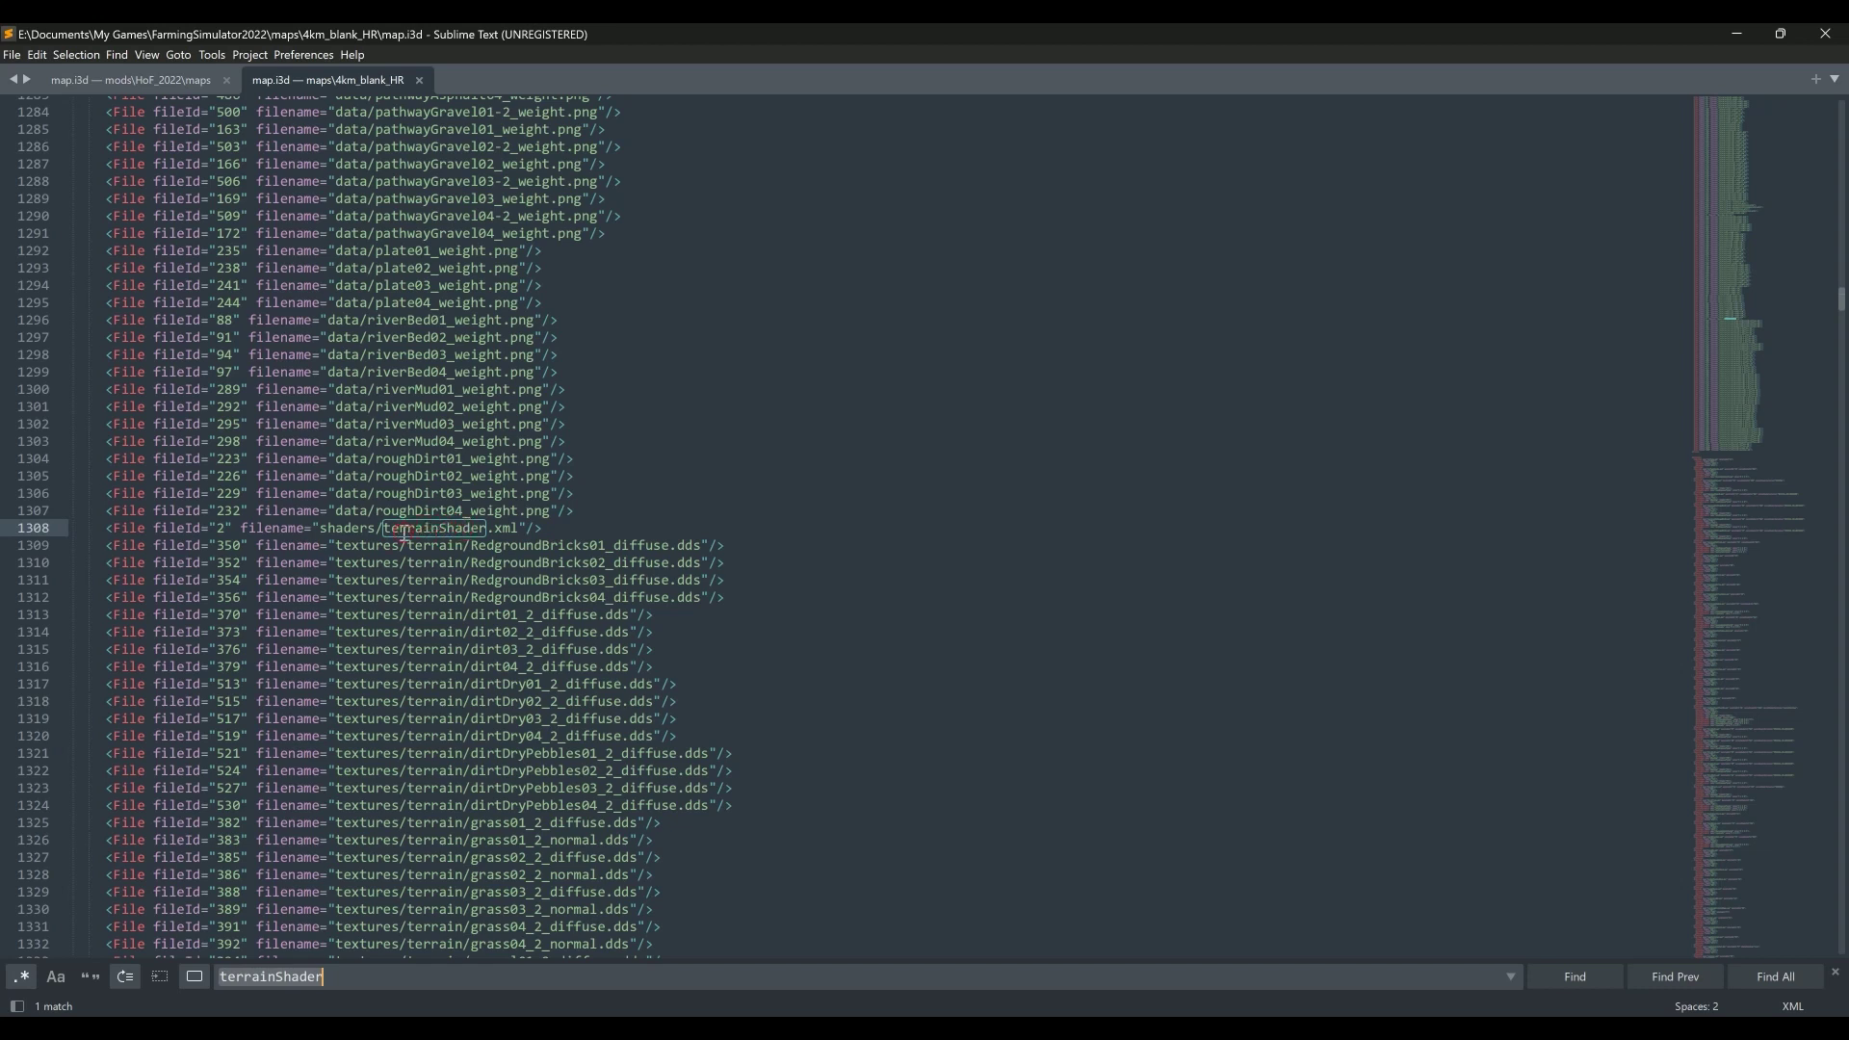
{"action": "left_click", "coordinate": [564, 526]}
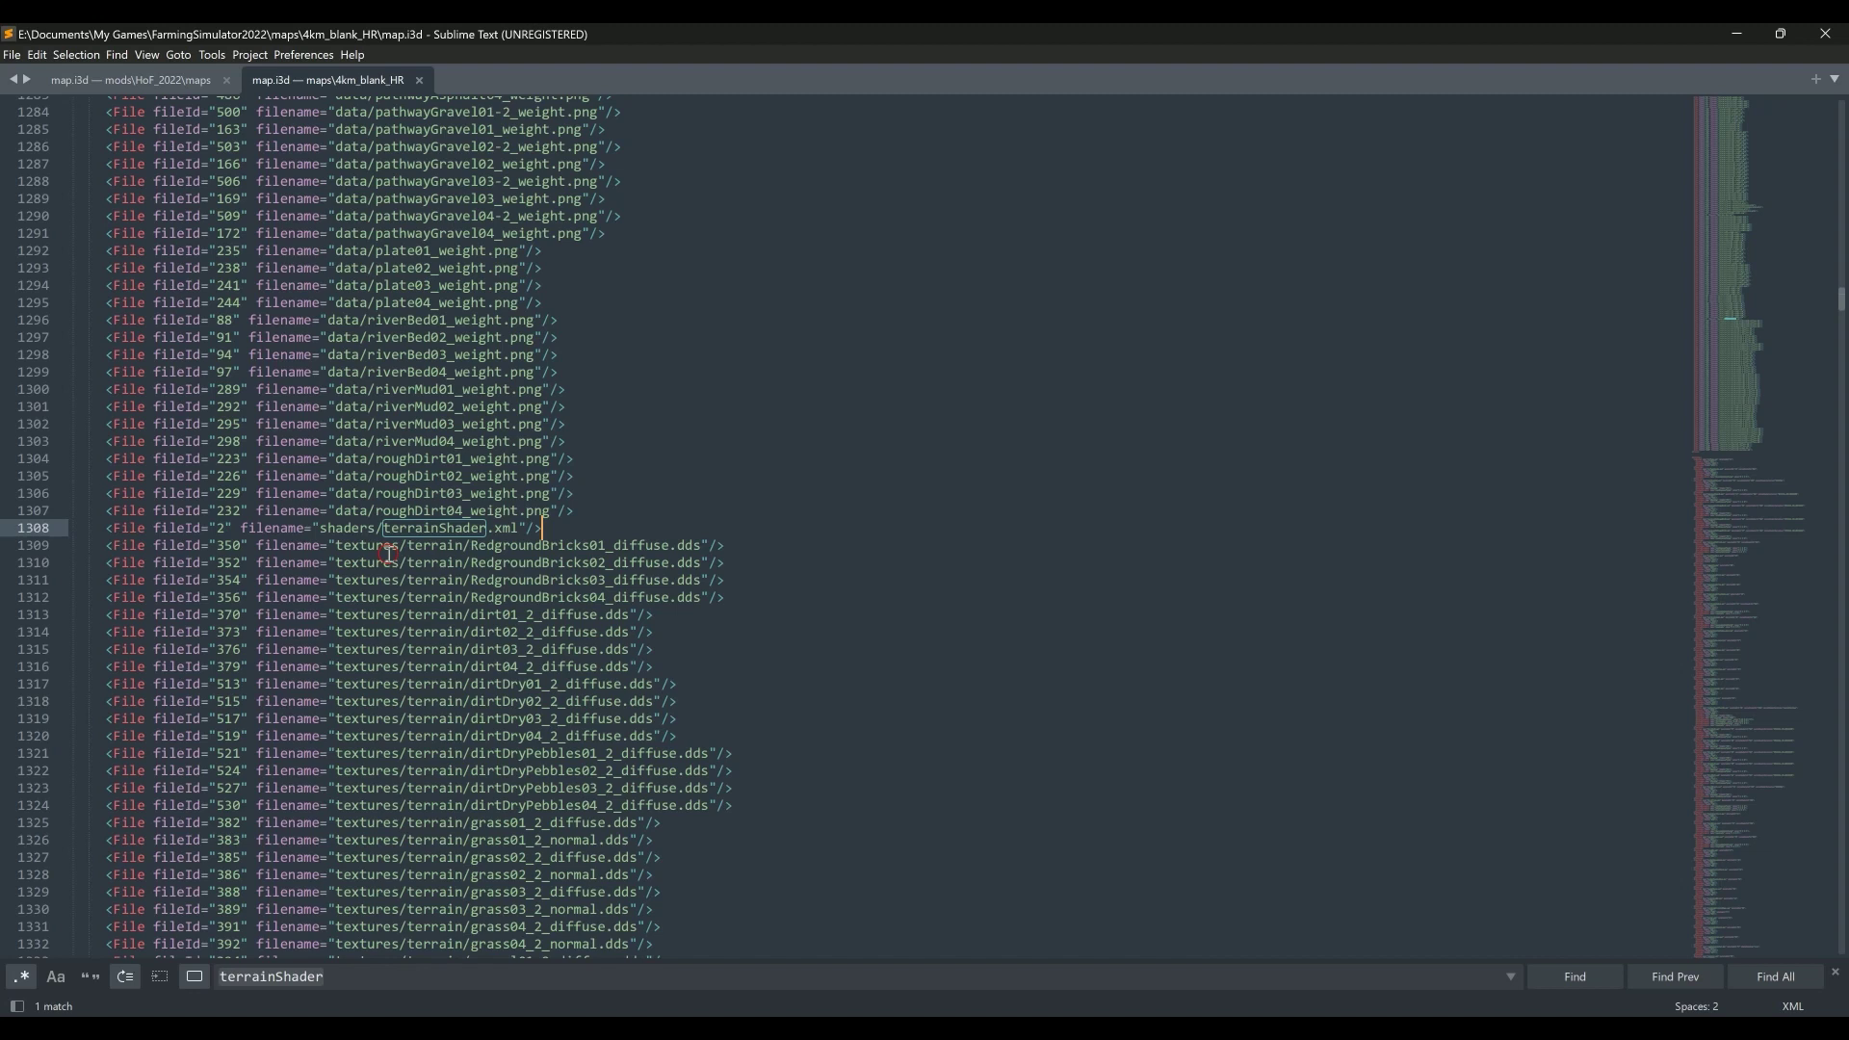
Step: Prefix the line 1308 terrainShader path with '$data/' and save map.i3d
{"action": "left_click", "coordinate": [320, 527]}
{"action": "type", "text": "$"}
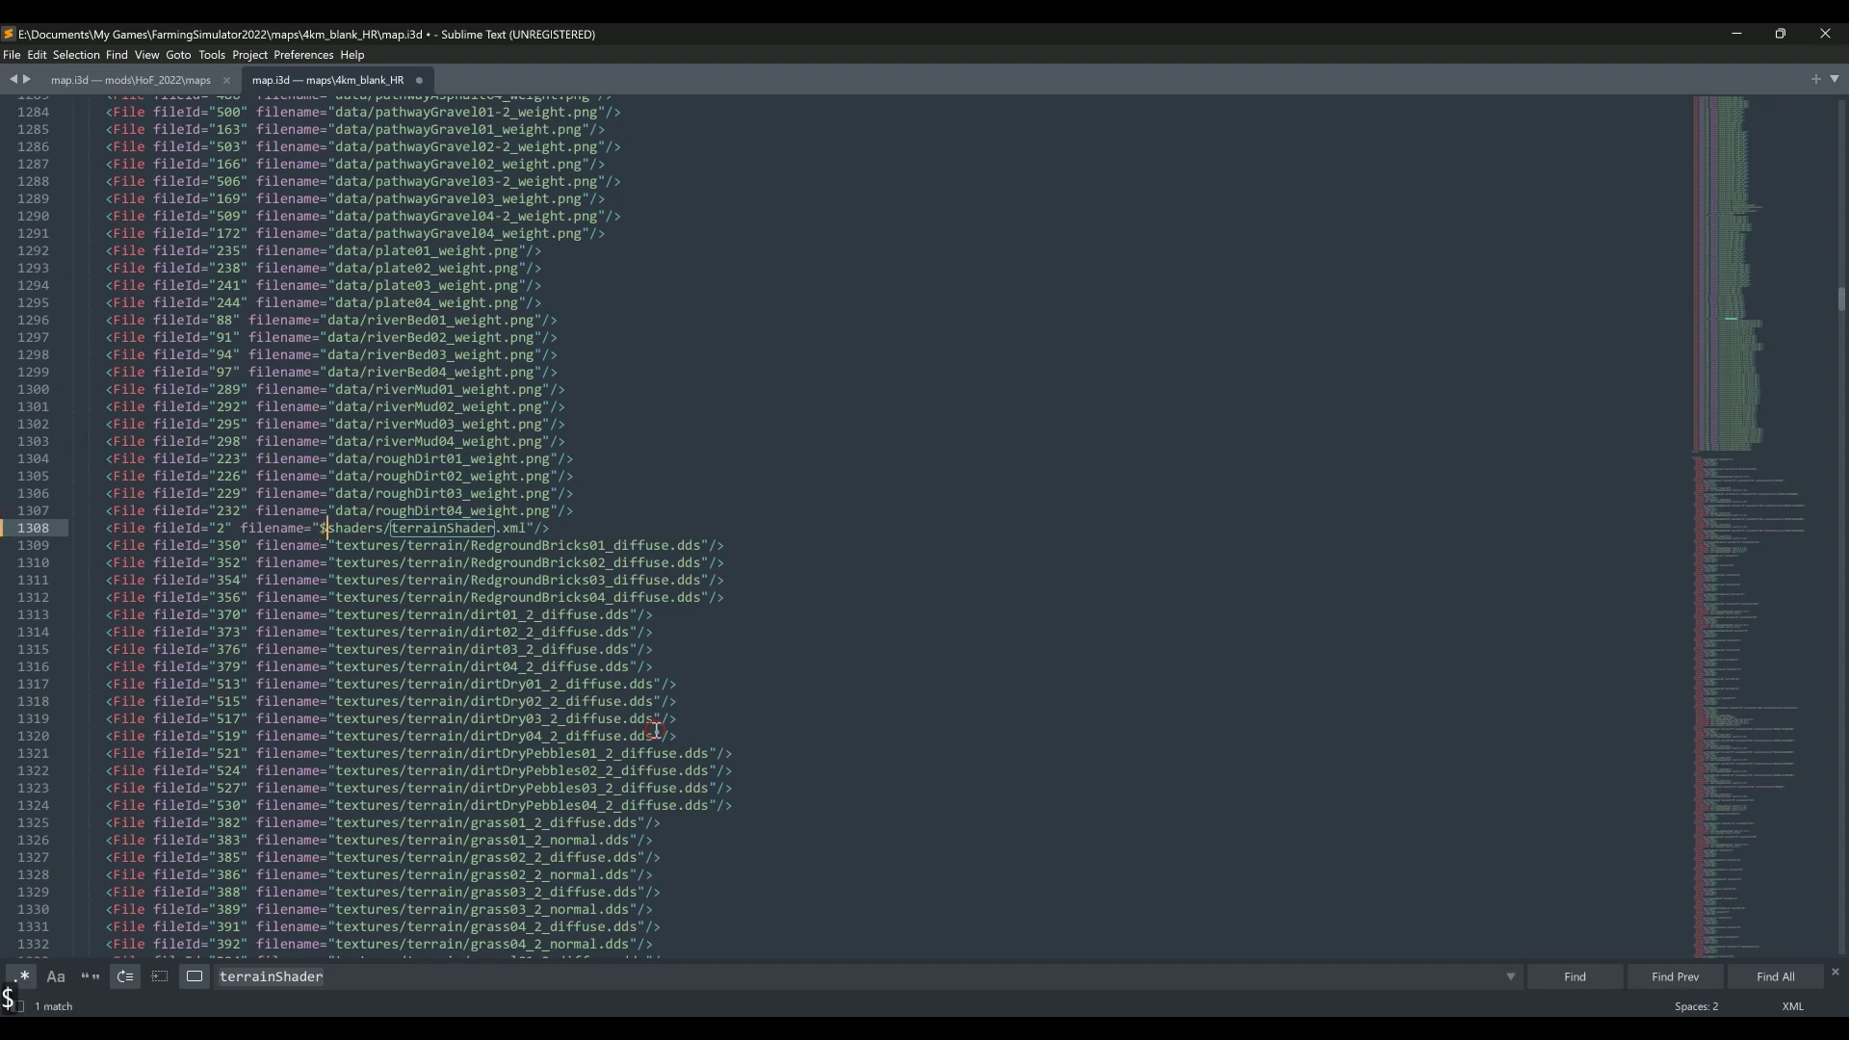
{"action": "type", "text": "da"}
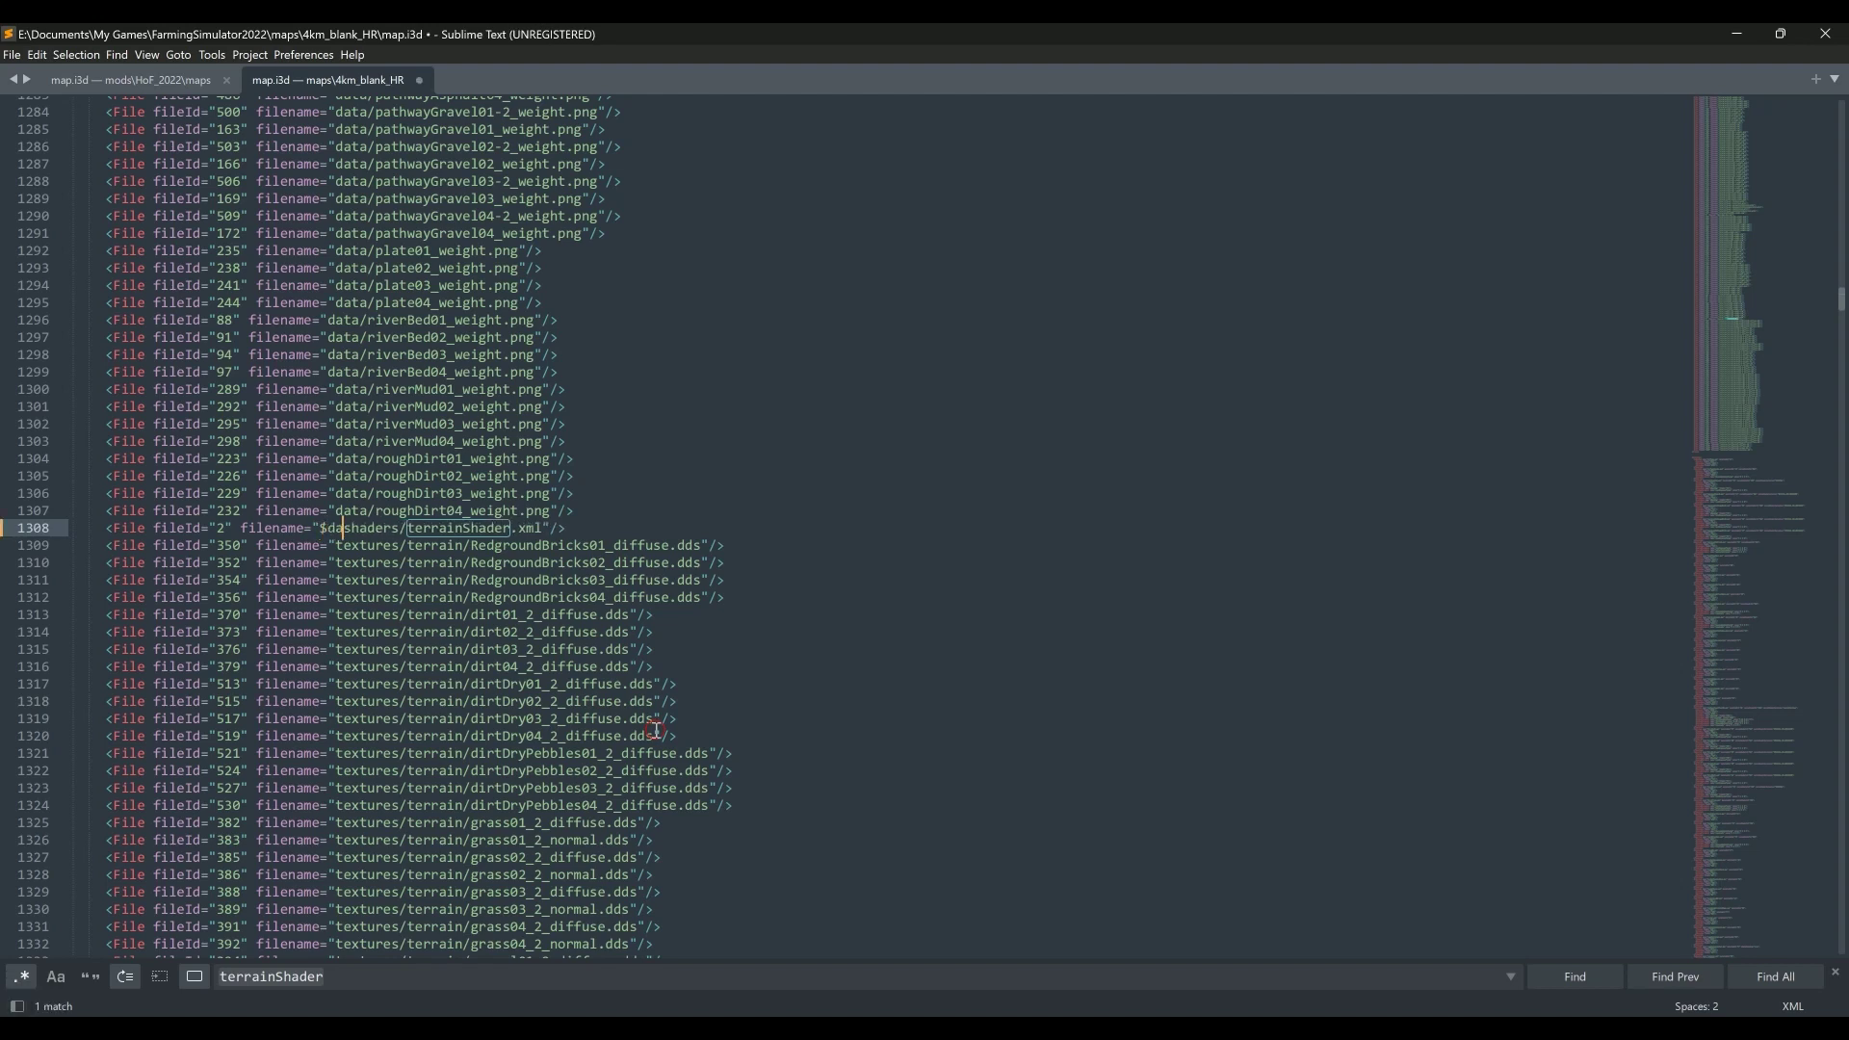
{"action": "type", "text": "ta/"}
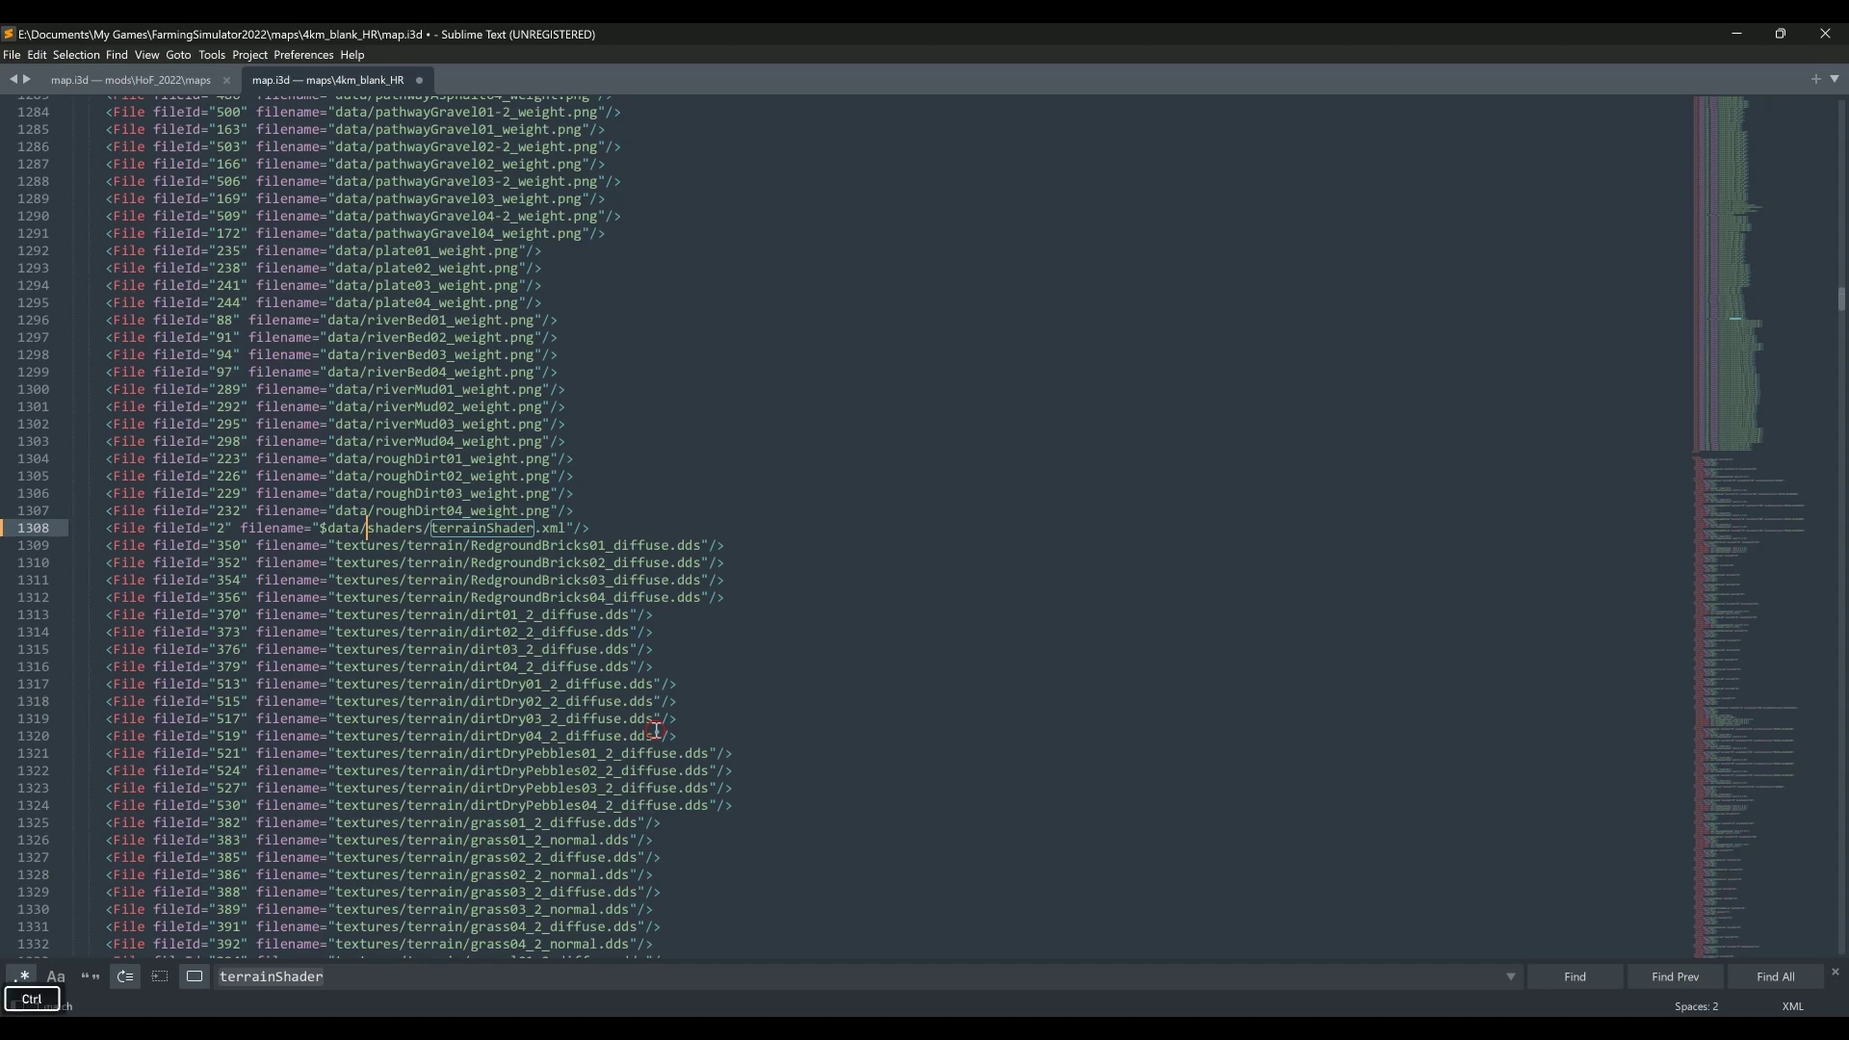
{"action": "key", "text": "ctrl+s"}
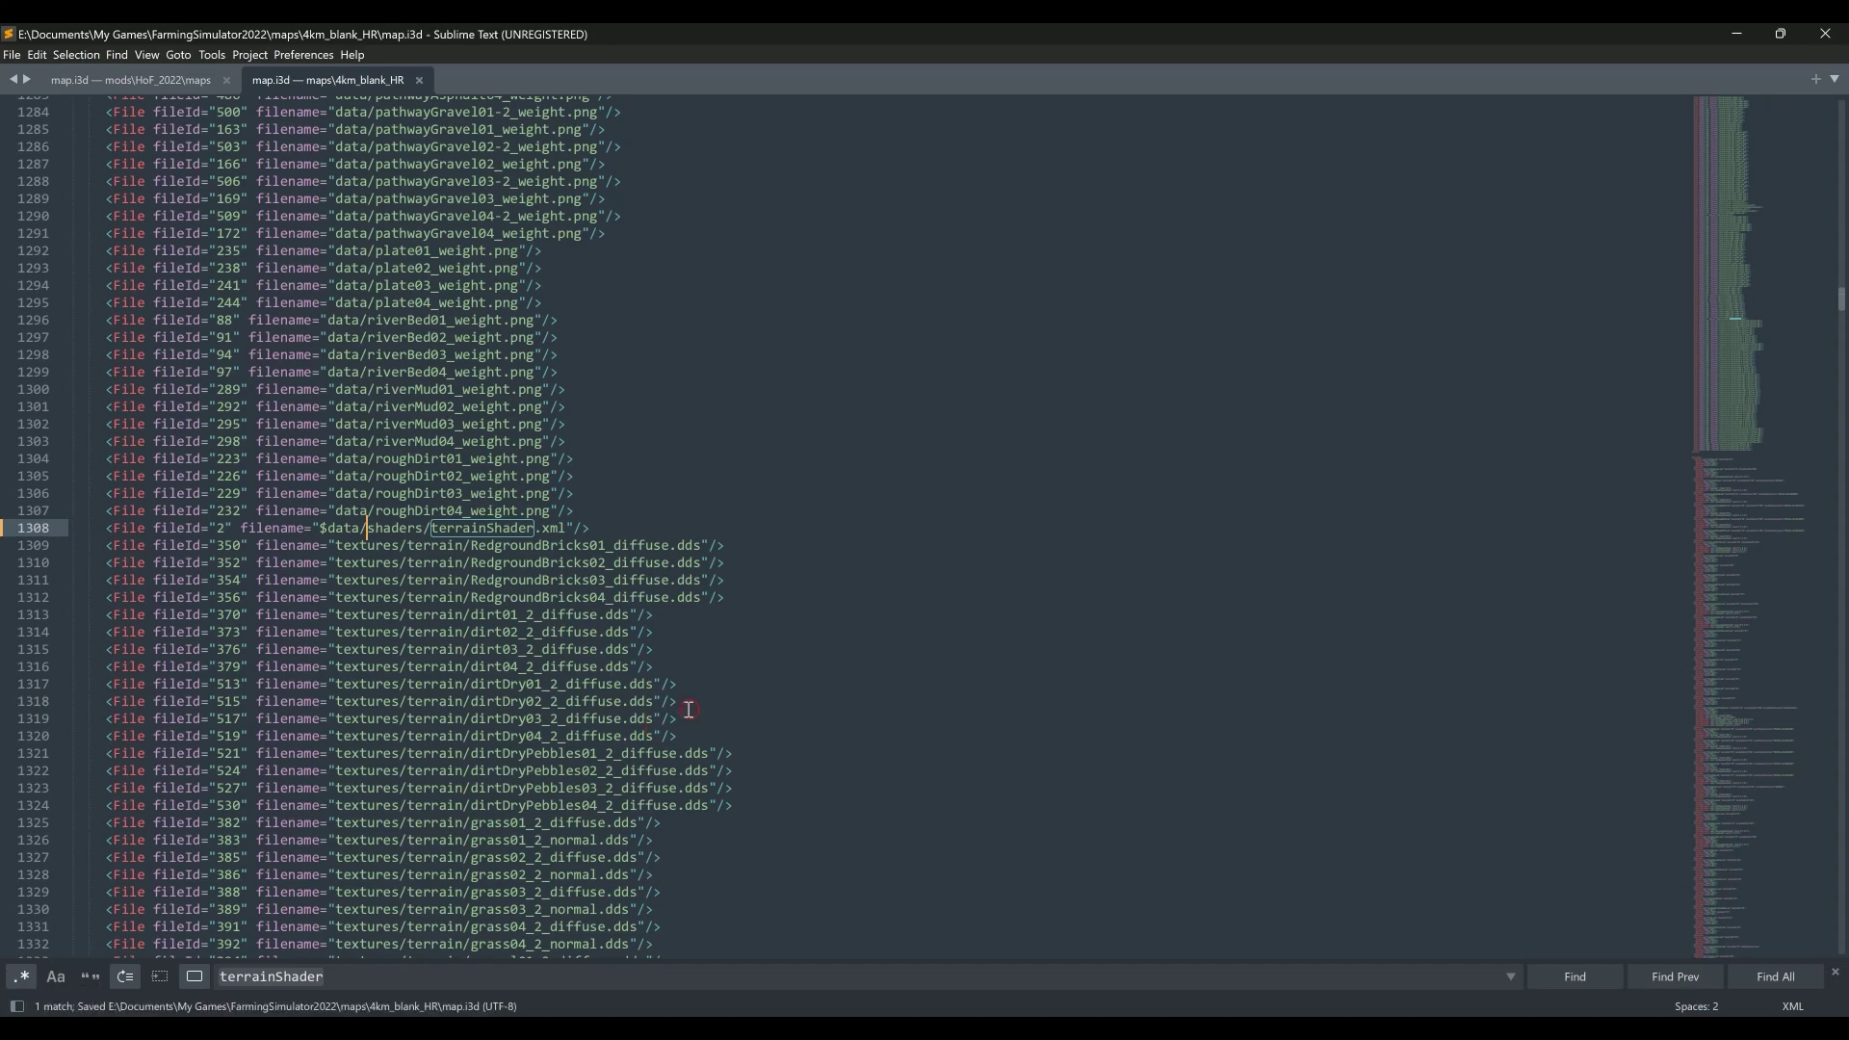
Step: Reload map.i3d from disk in GIANTS Editor, confirming both prompts, so the terrain shows continuous grass
{"action": "key", "text": "alt+Tab"}
{"action": "left_click", "coordinate": [253, 185]}
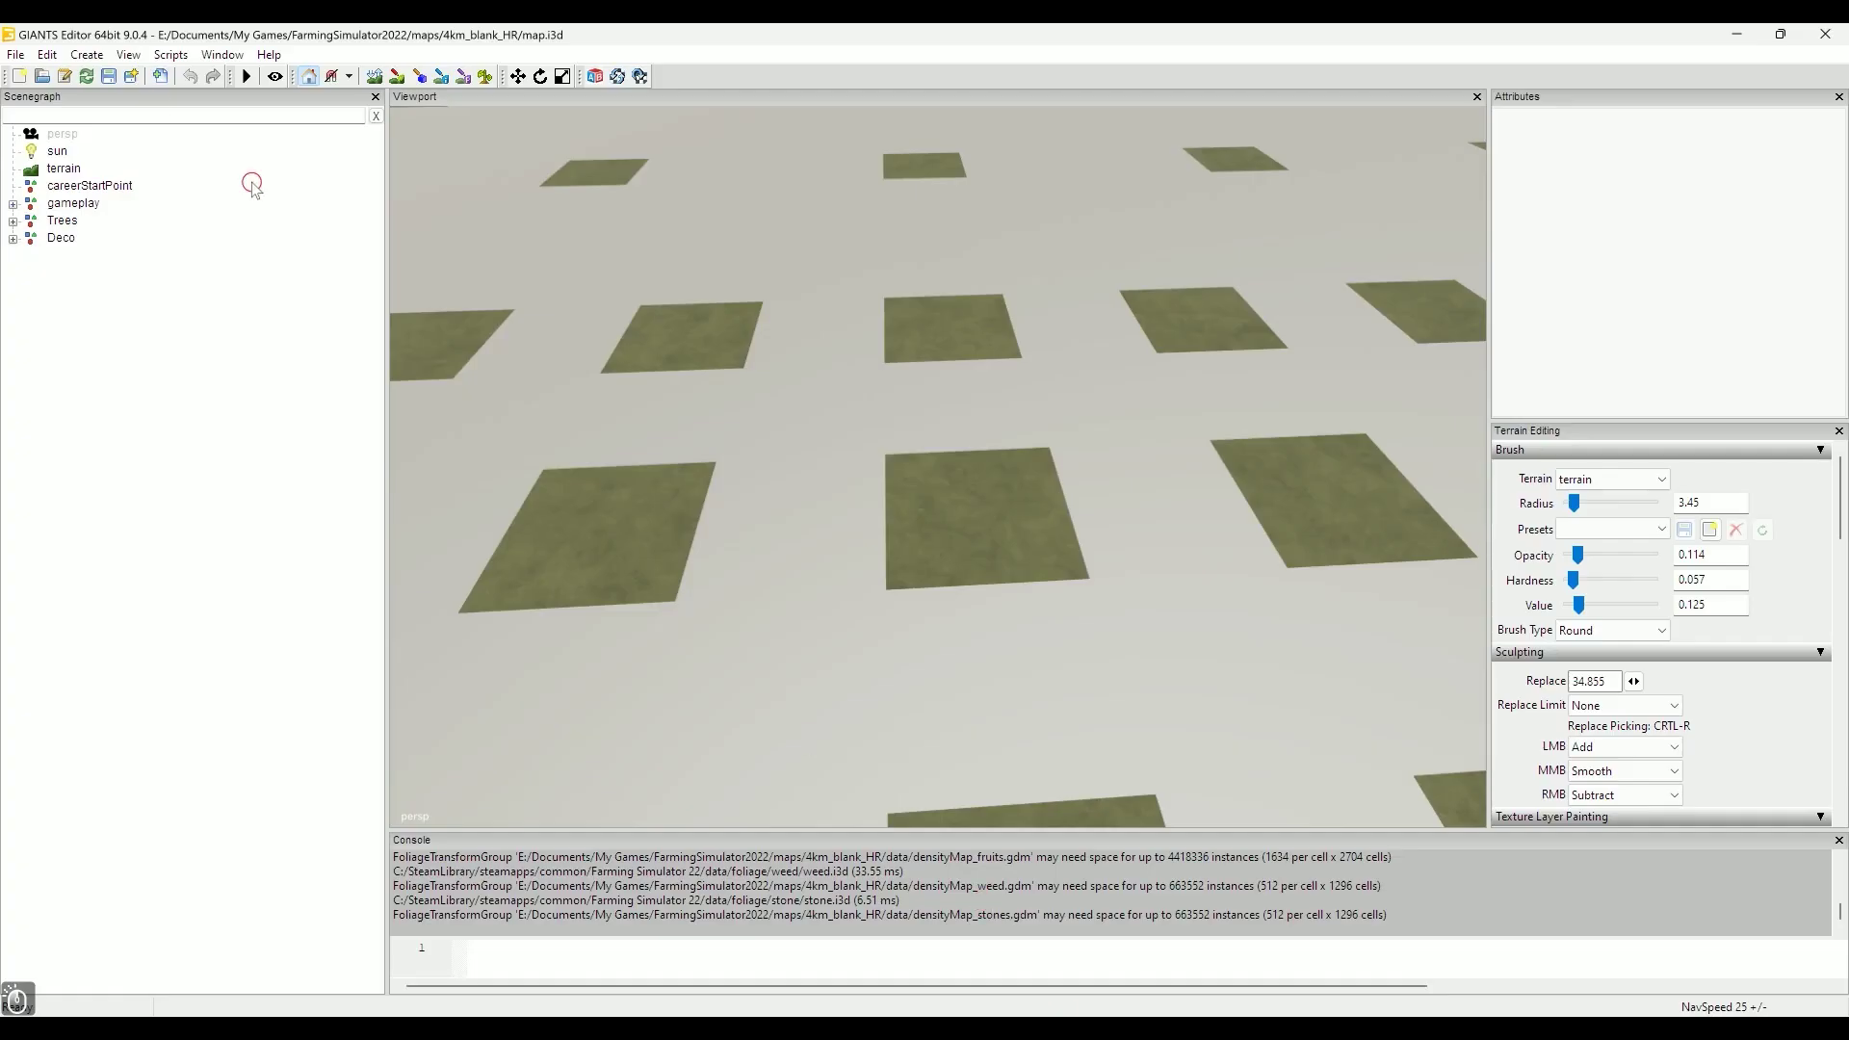
{"action": "left_click", "coordinate": [87, 76]}
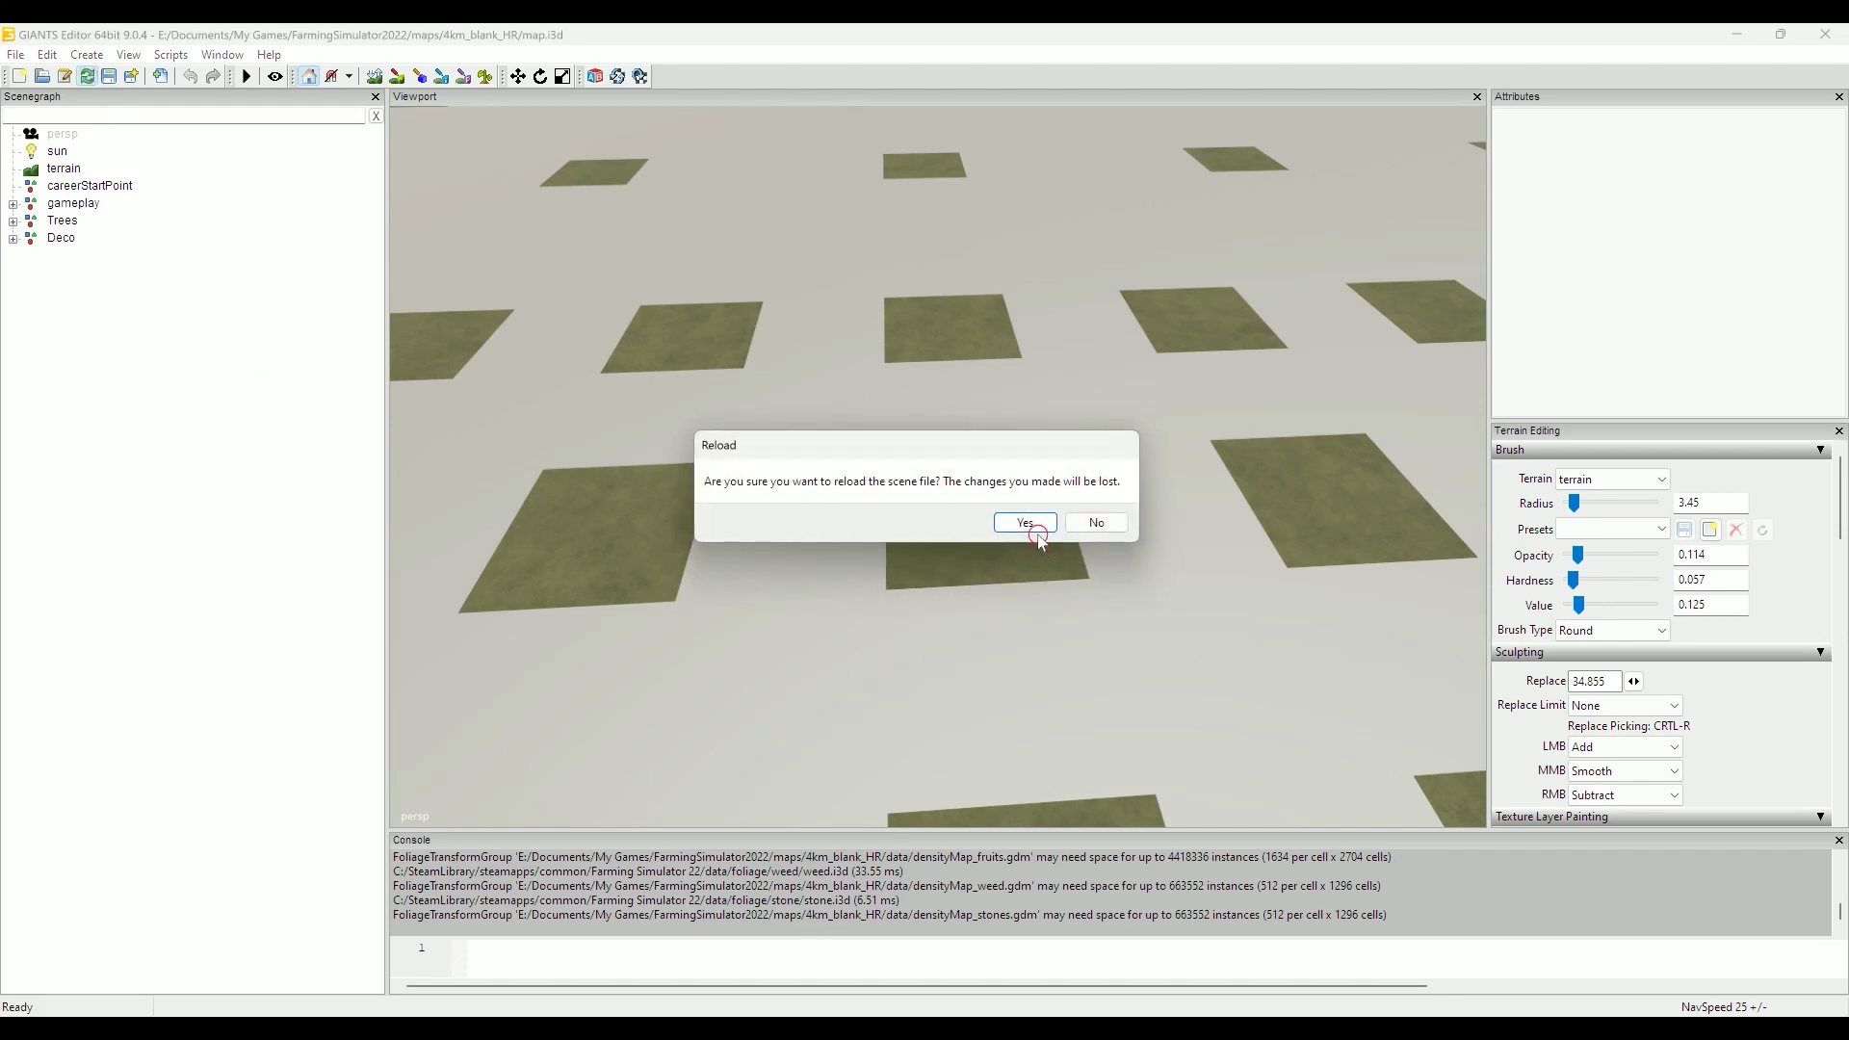
{"action": "left_click", "coordinate": [1044, 524]}
{"action": "left_click", "coordinate": [1028, 617]}
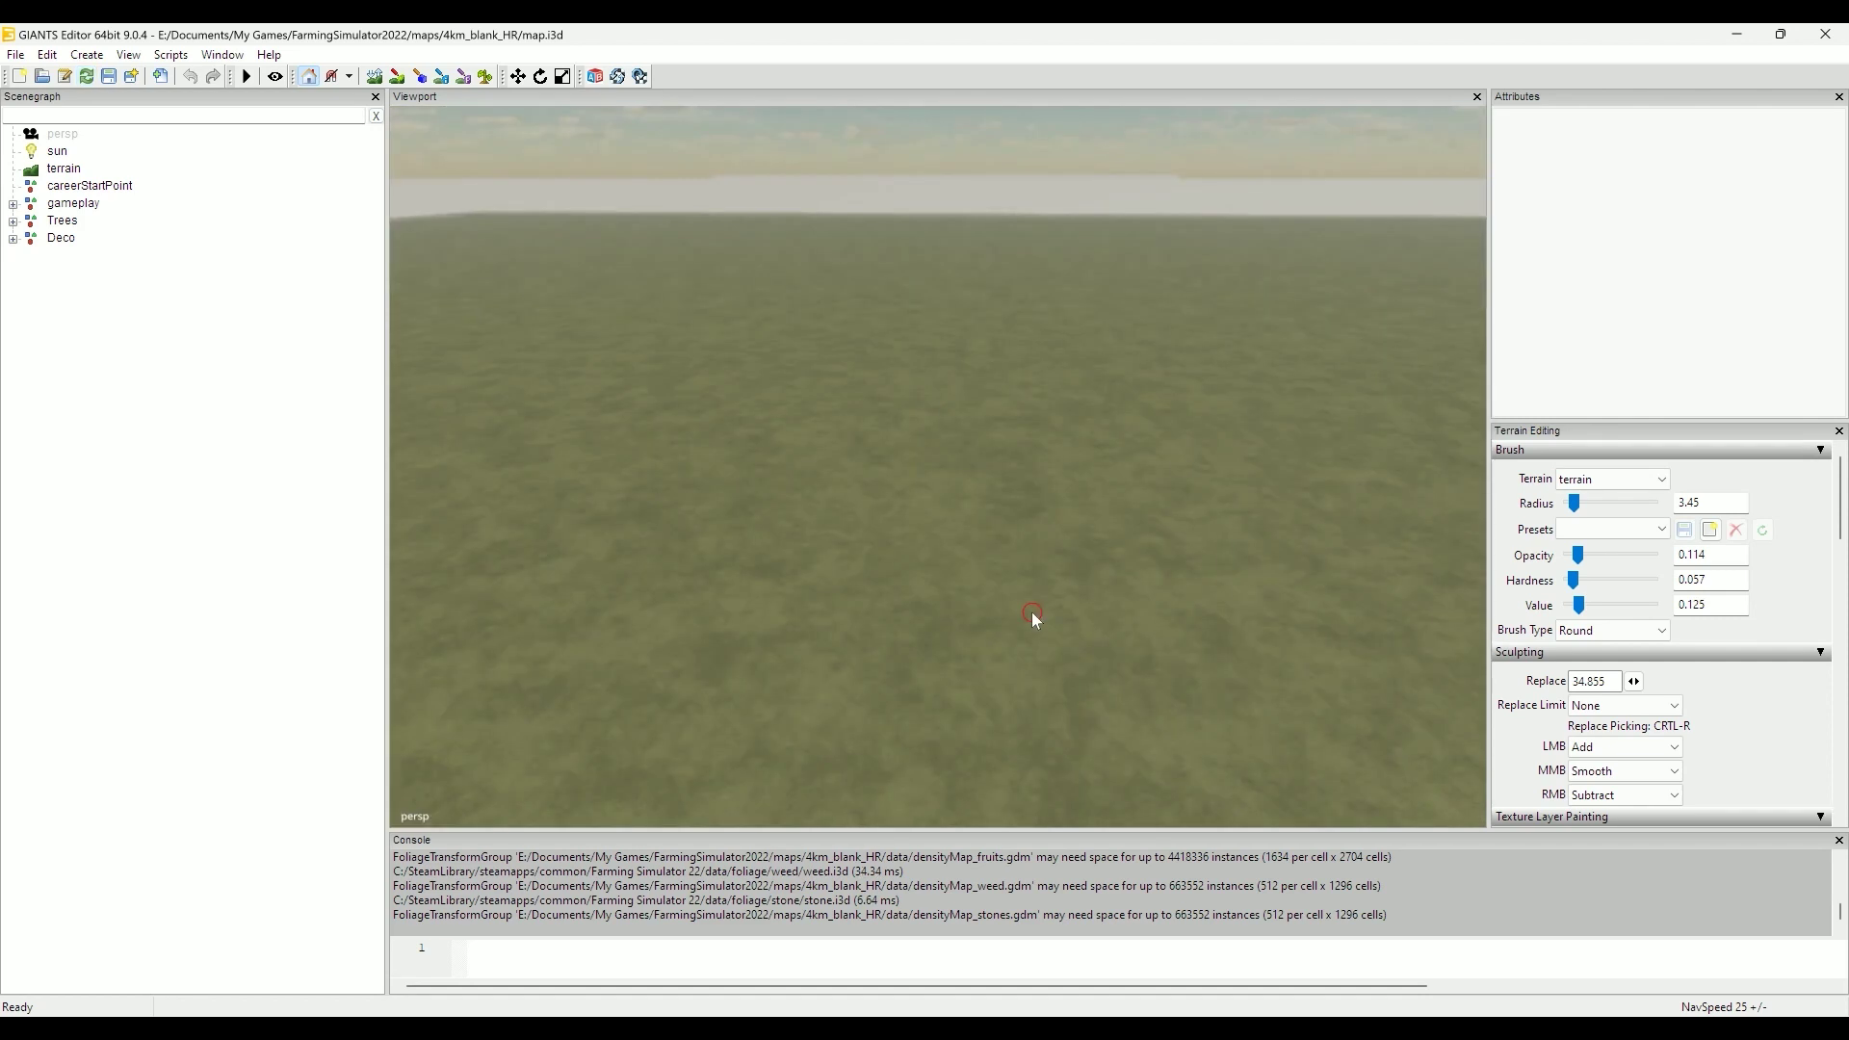
{"action": "key", "text": "w"}
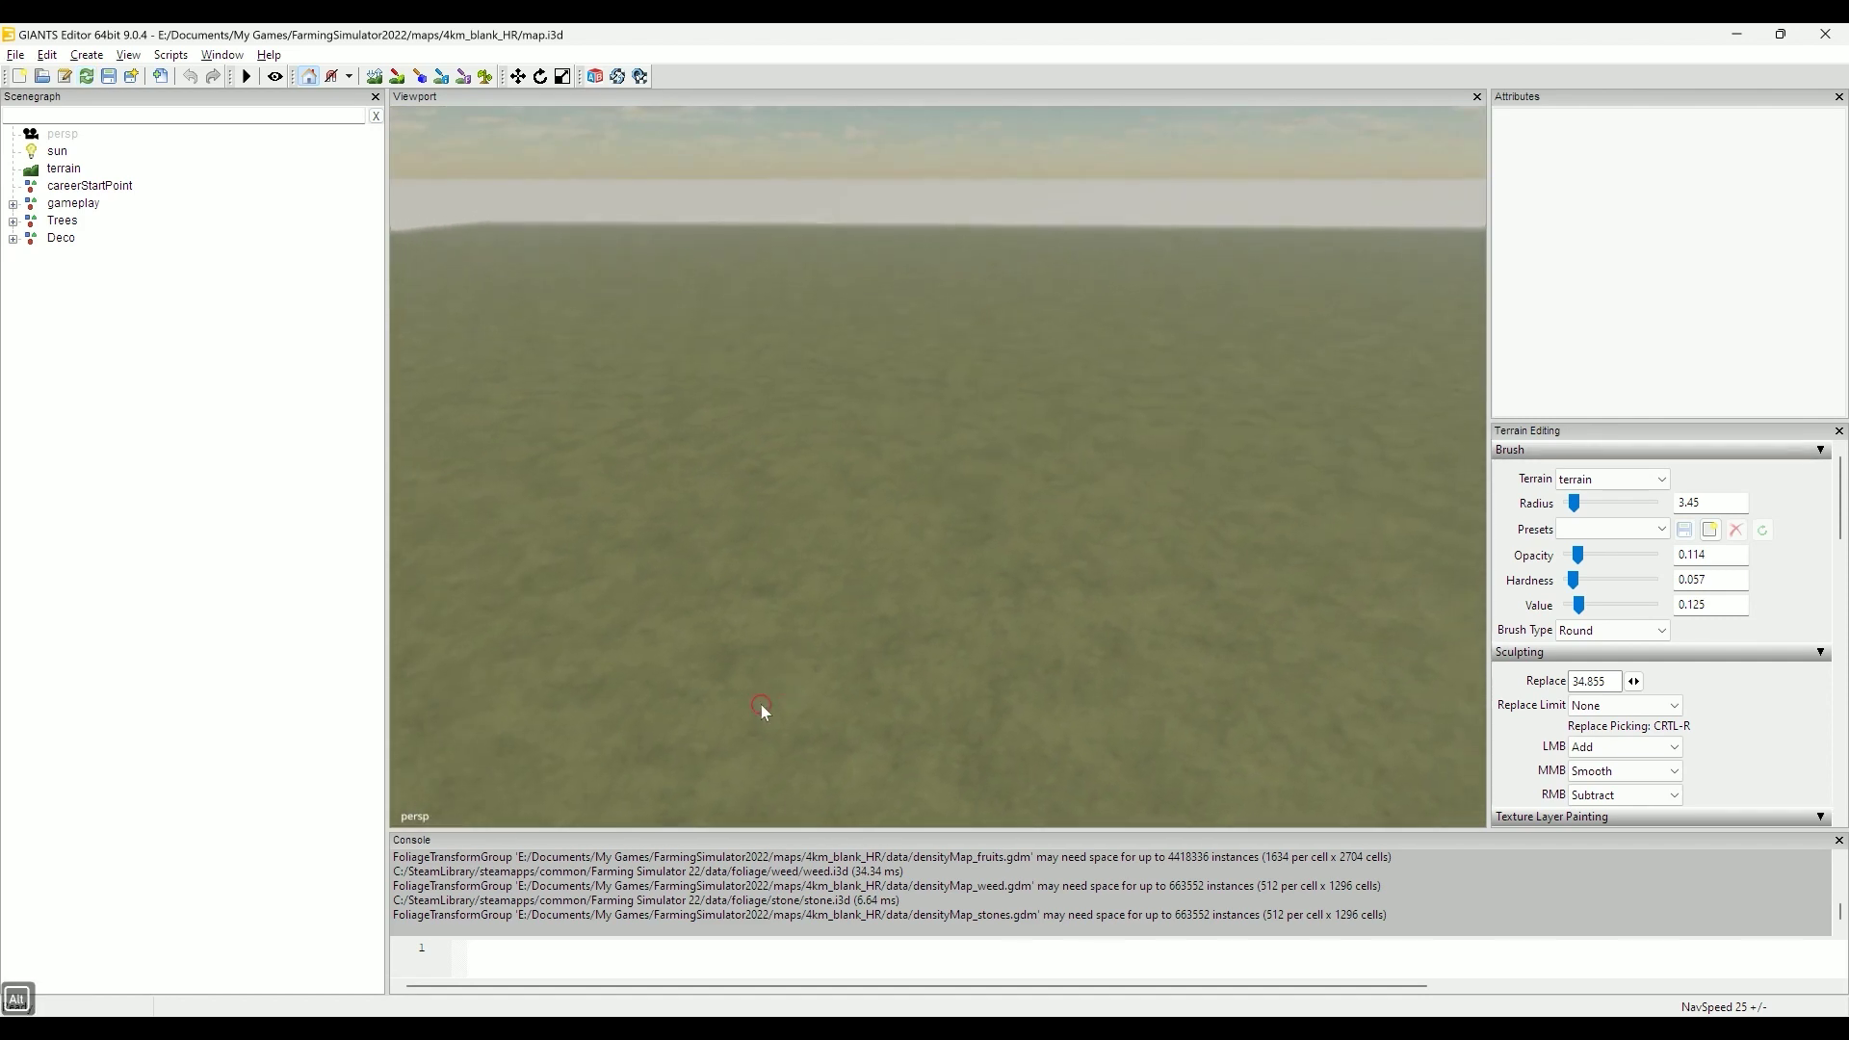
{"action": "left_click_drag", "start_coordinate": [1035, 517], "coordinate": [826, 525], "text": "alt"}
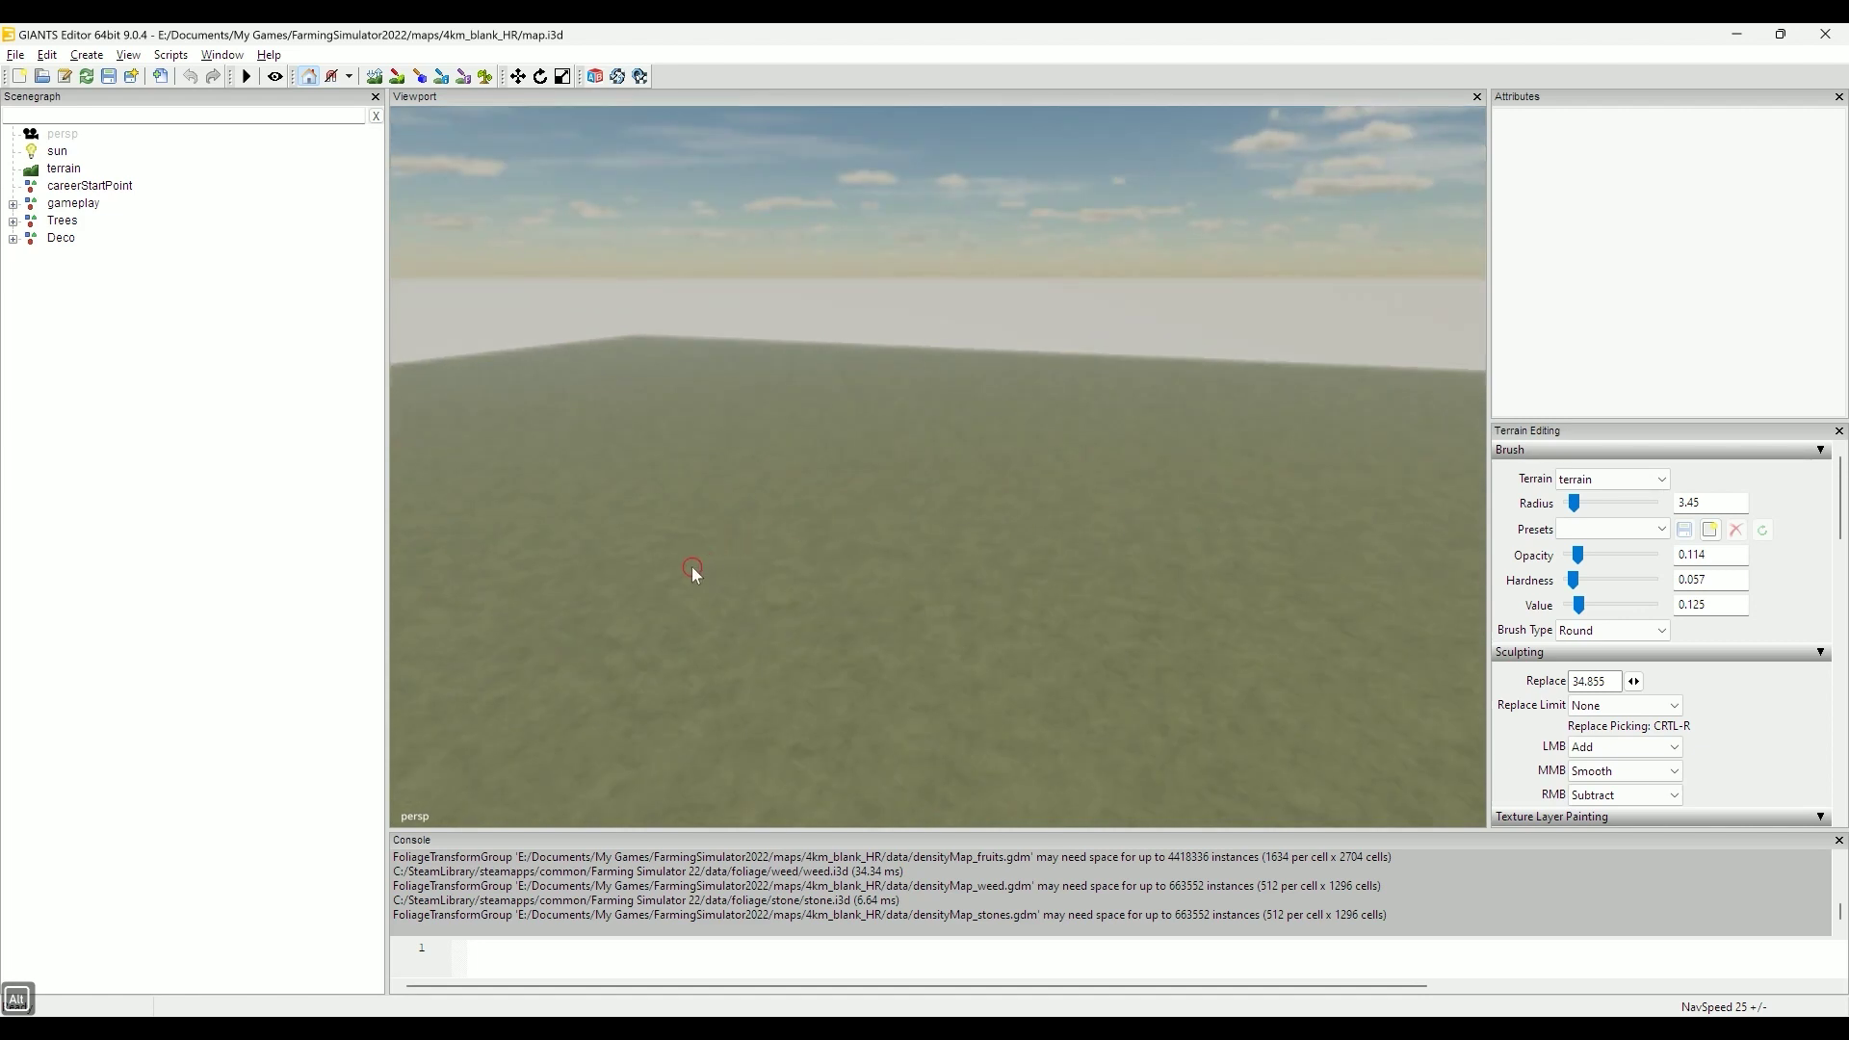
{"action": "left_click_drag", "start_coordinate": [722, 560], "coordinate": [1102, 504], "text": "alt"}
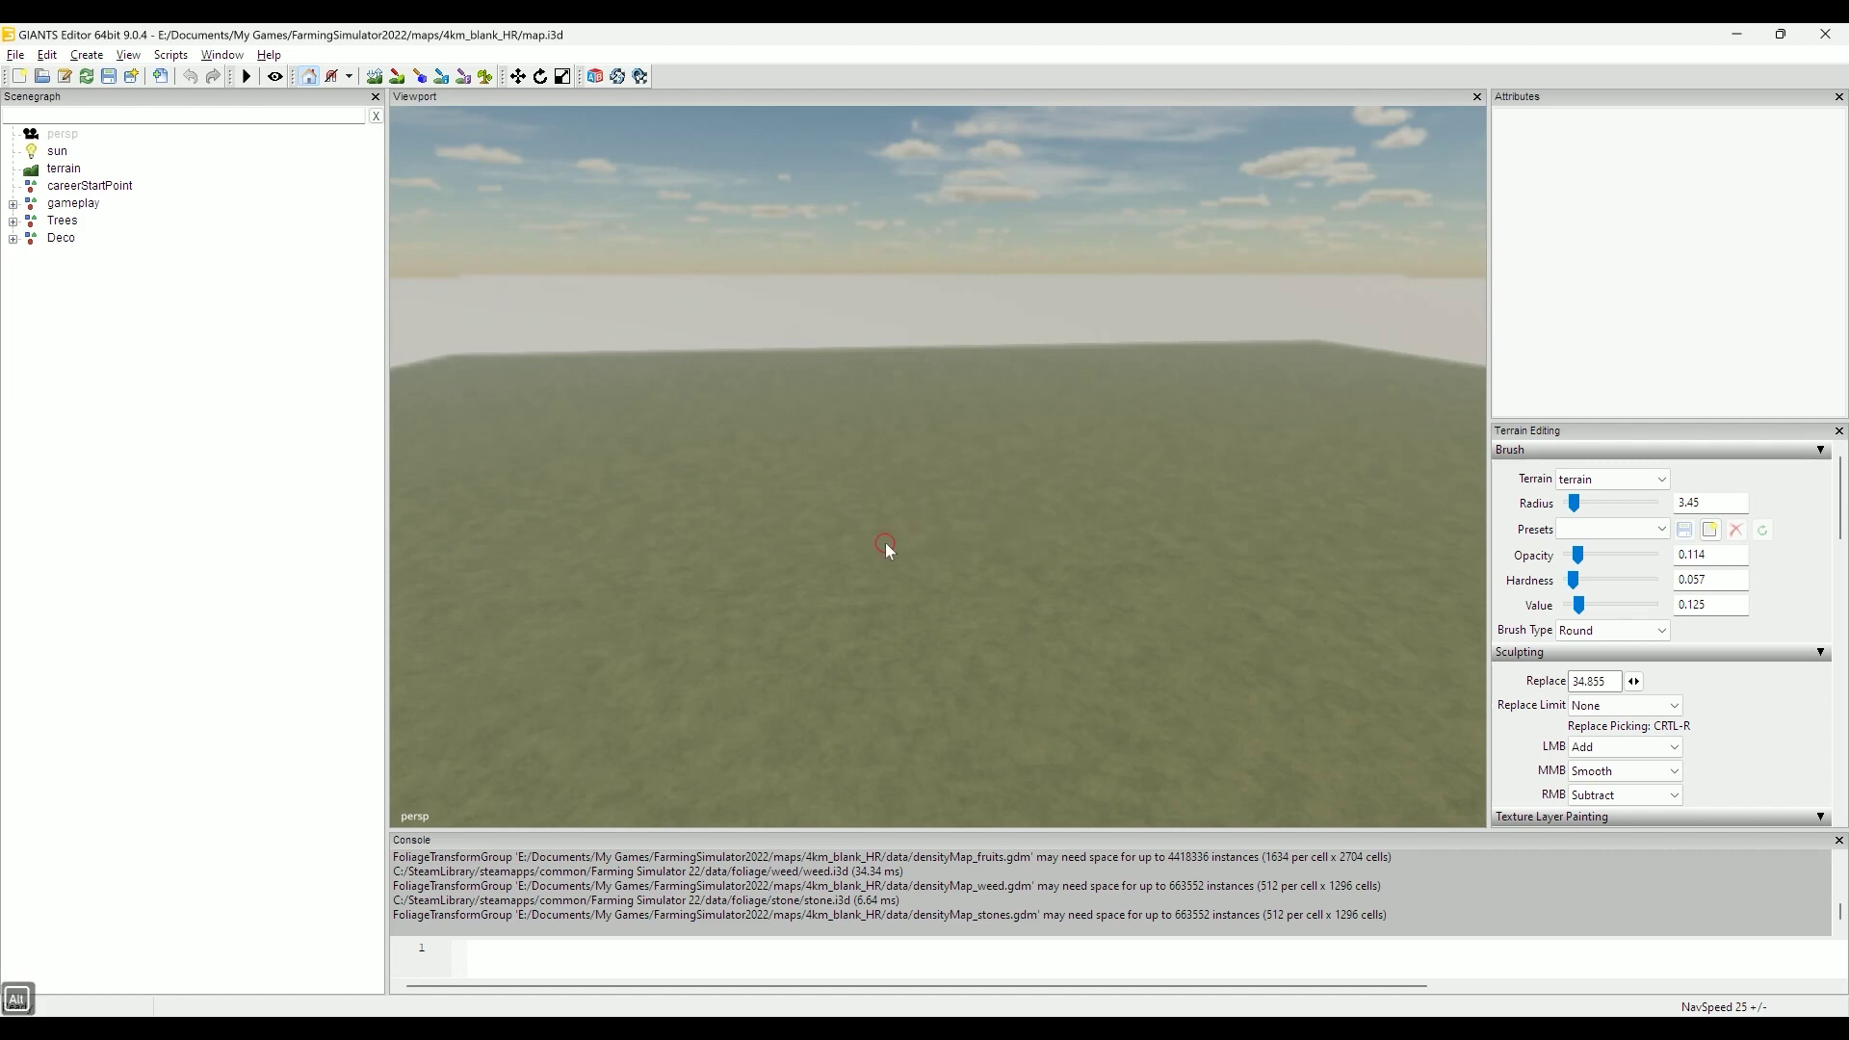
{"action": "mouse_move", "coordinate": [886, 541]}
{"action": "left_mouse_down", "text": "alt"}
{"action": "mouse_move", "coordinate": [957, 529]}
{"action": "mouse_move", "coordinate": [925, 441]}
{"action": "mouse_move", "coordinate": [946, 324]}
{"action": "mouse_move", "coordinate": [1168, 578]}
{"action": "mouse_move", "coordinate": [867, 566]}
{"action": "left_mouse_up", "text": "alt"}
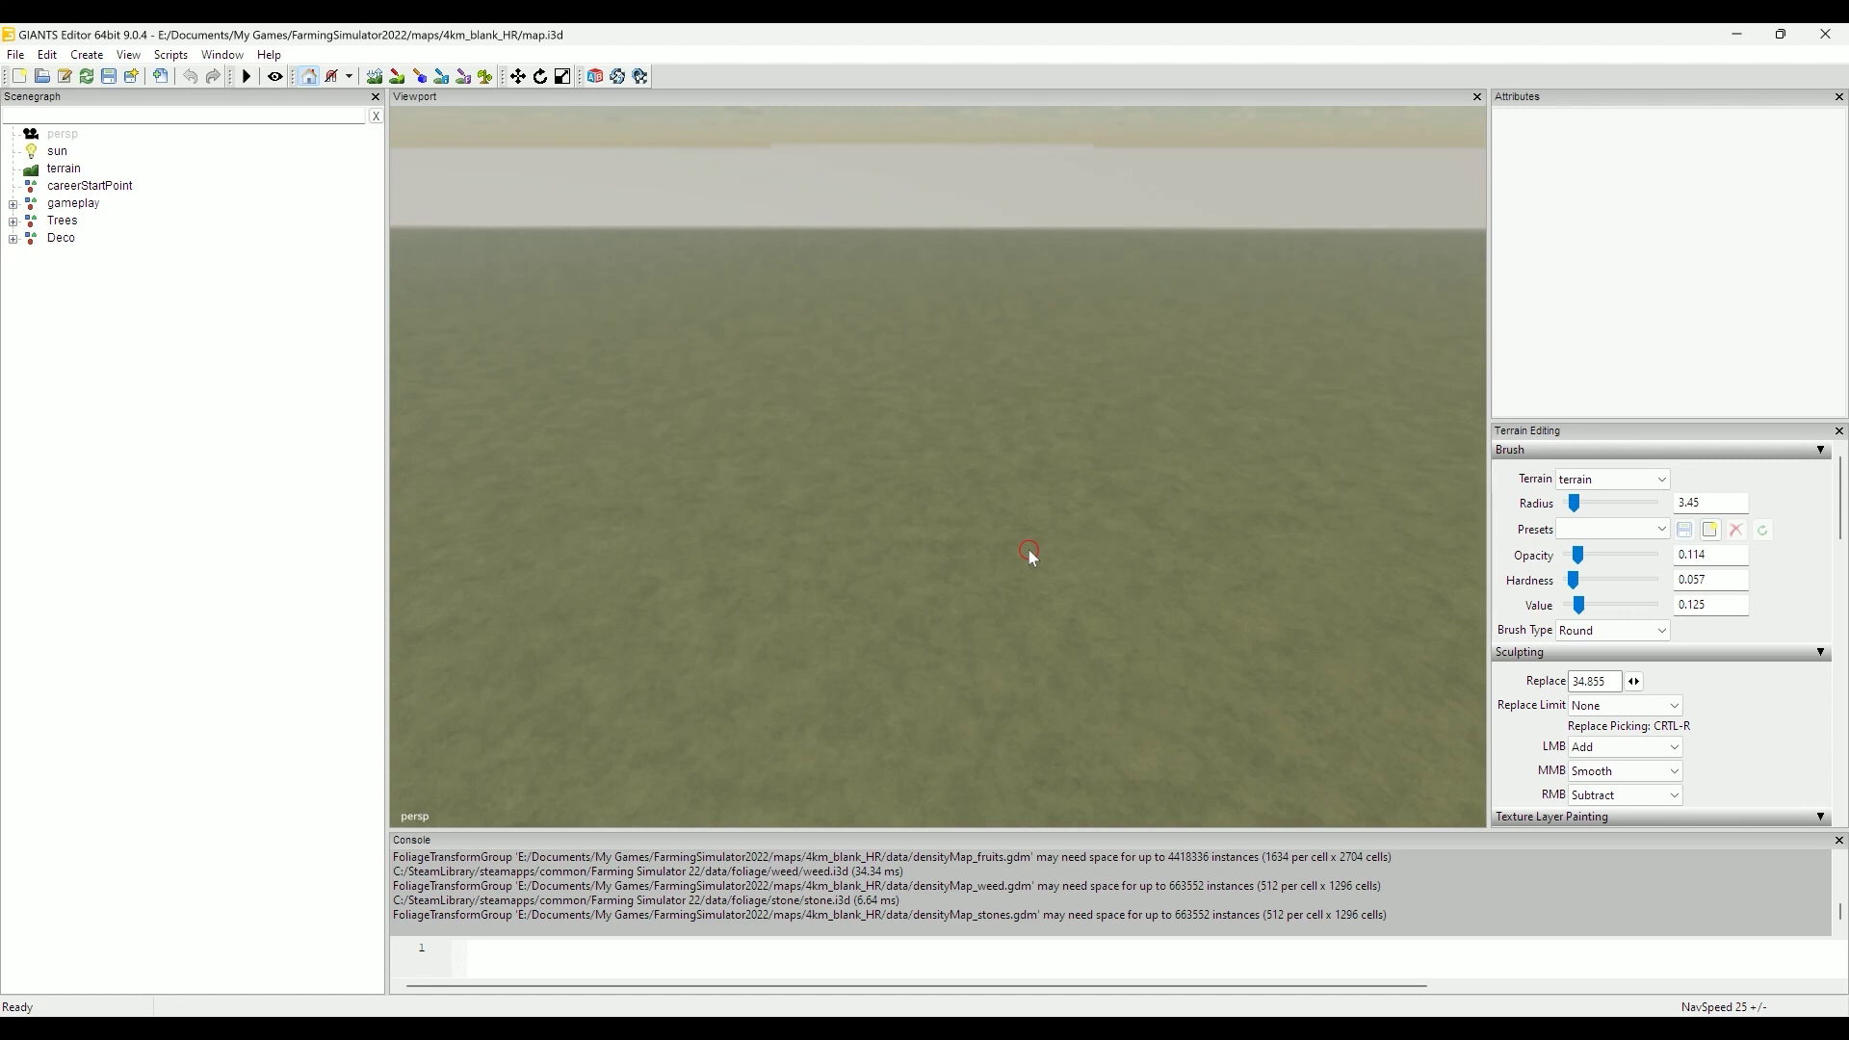
{"action": "left_click_drag", "start_coordinate": [995, 474], "coordinate": [1701, 488], "text": "alt"}
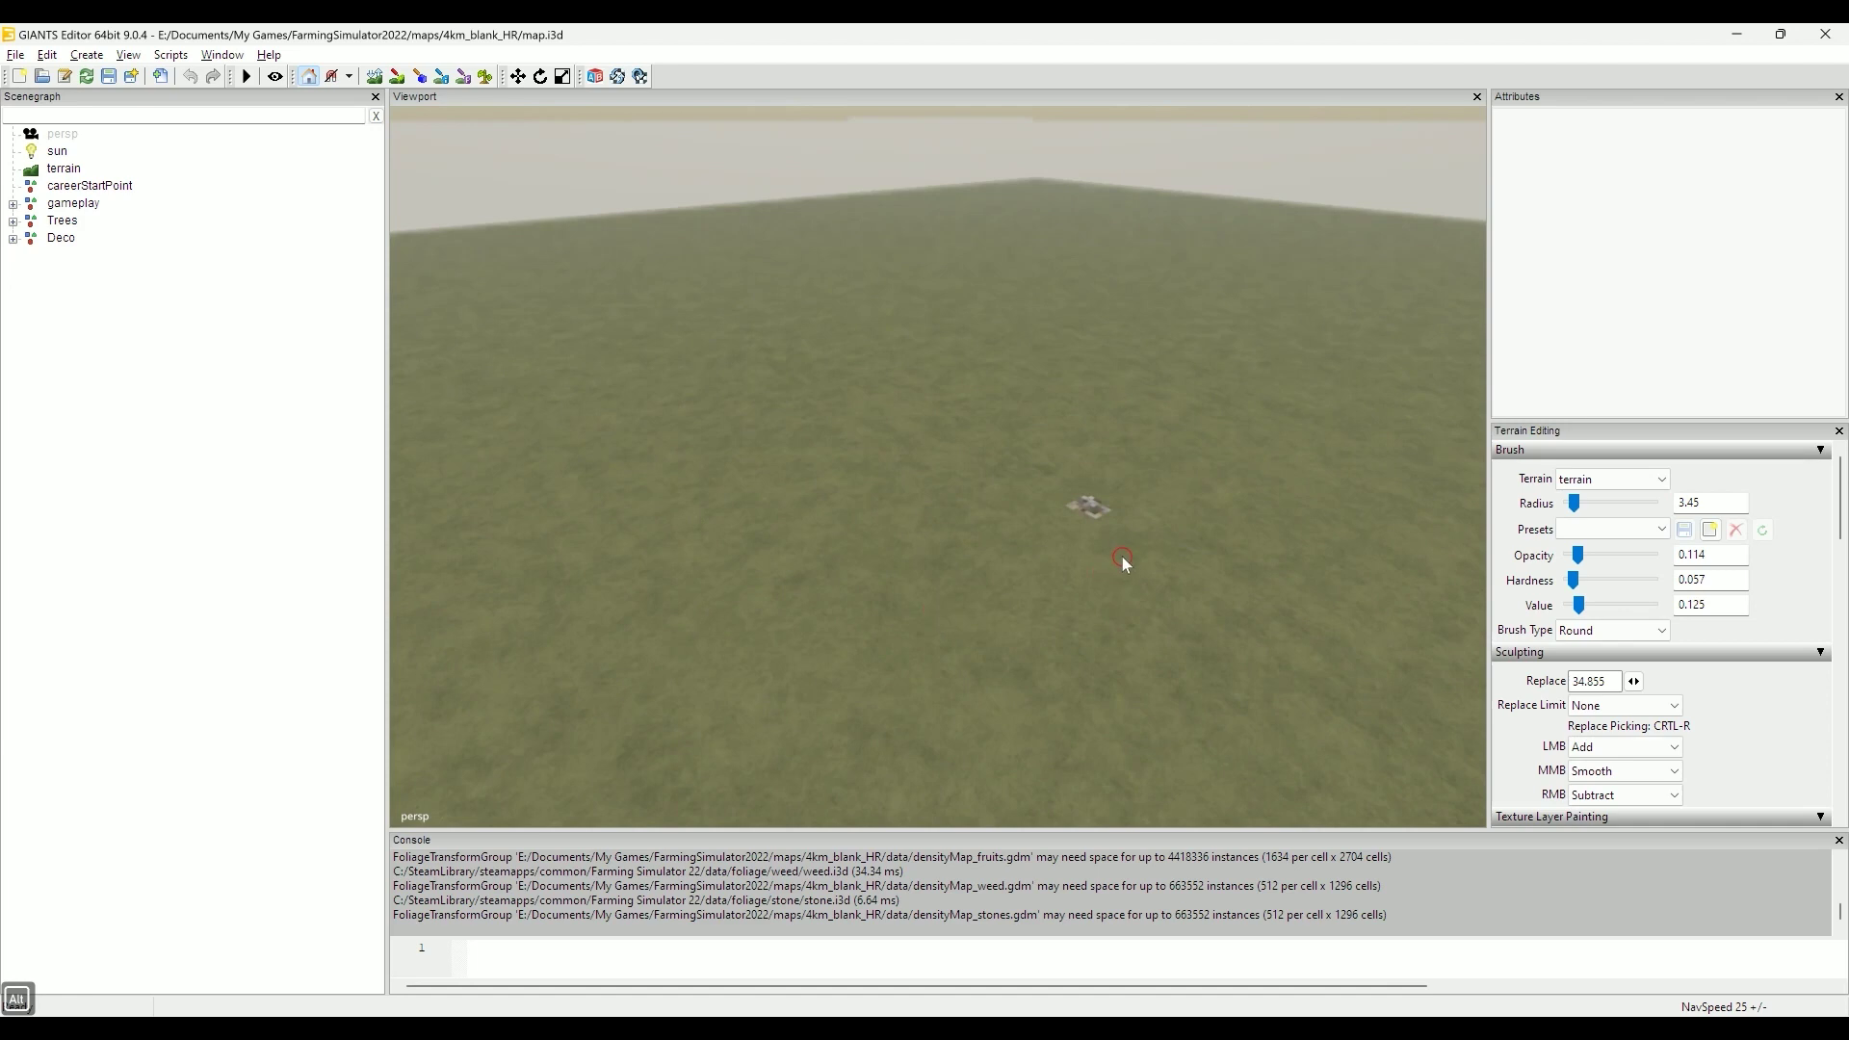
{"action": "left_click_drag", "start_coordinate": [1122, 561], "coordinate": [1285, 610], "text": "alt"}
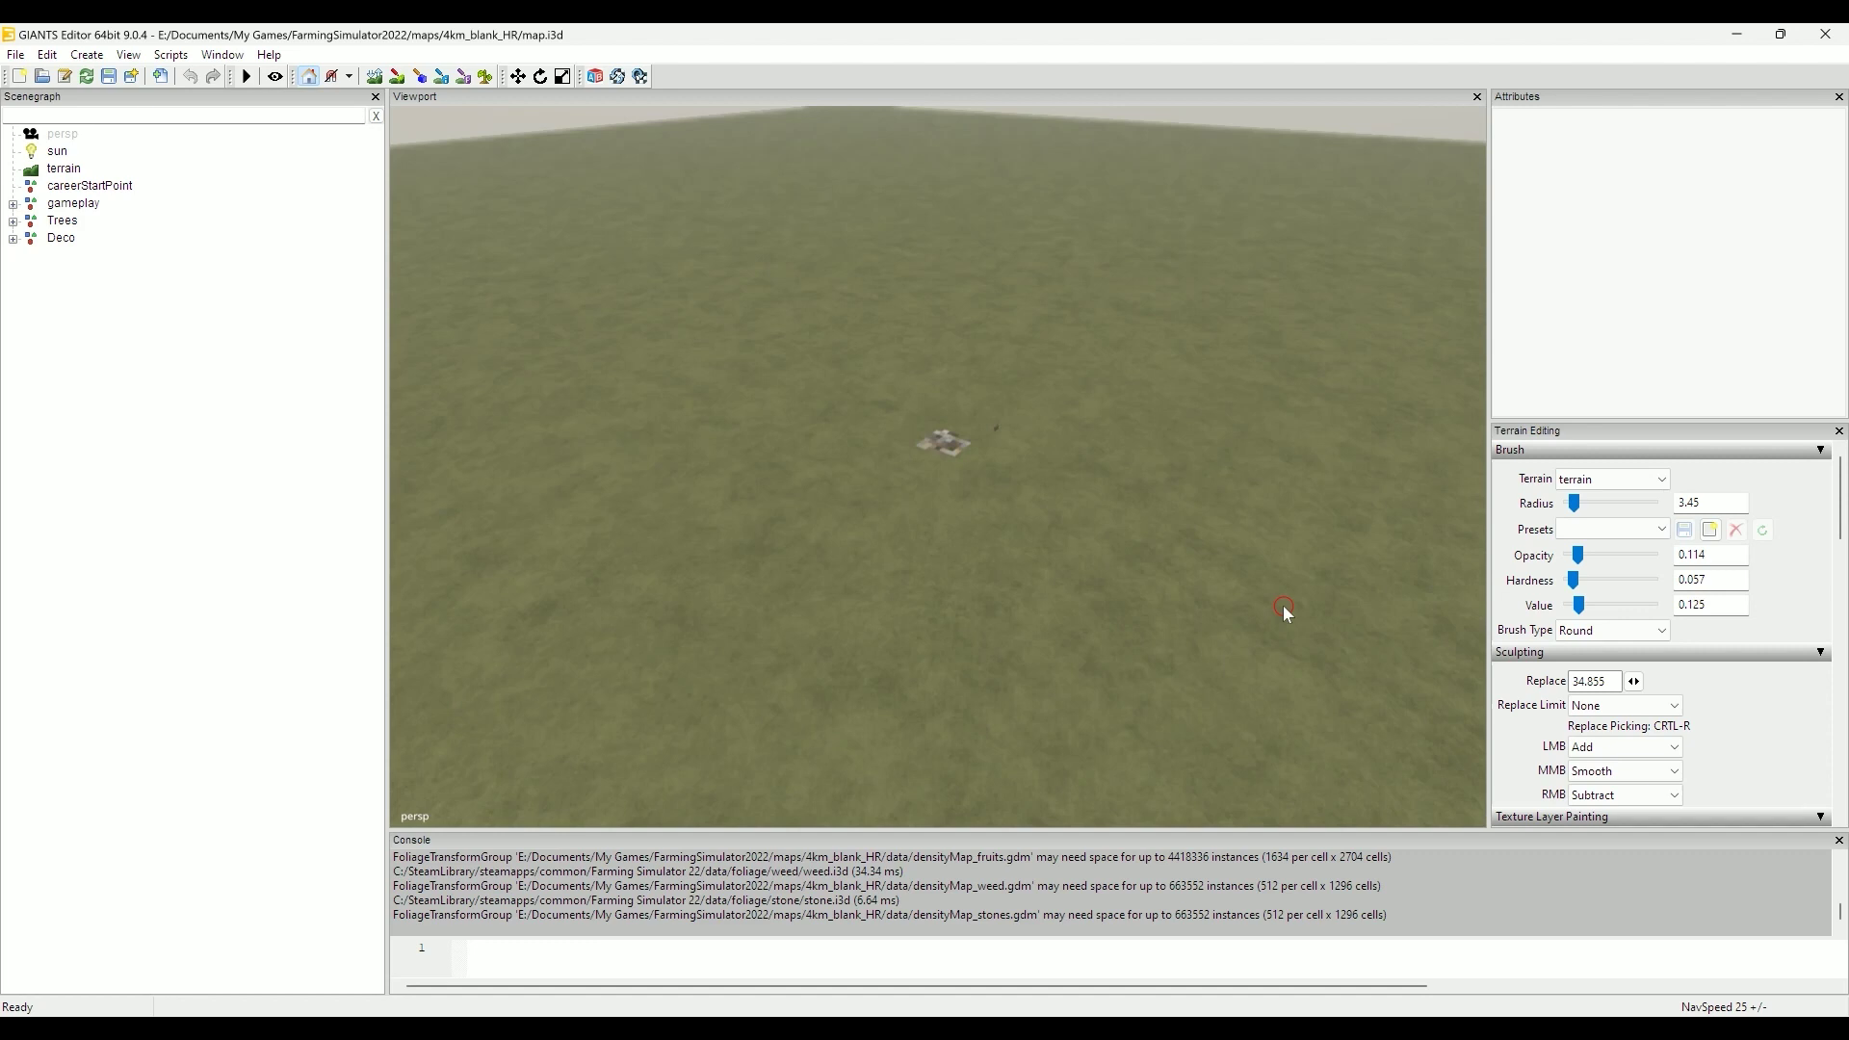
{"action": "left_click_drag", "start_coordinate": [1151, 591], "coordinate": [923, 652], "text": "alt"}
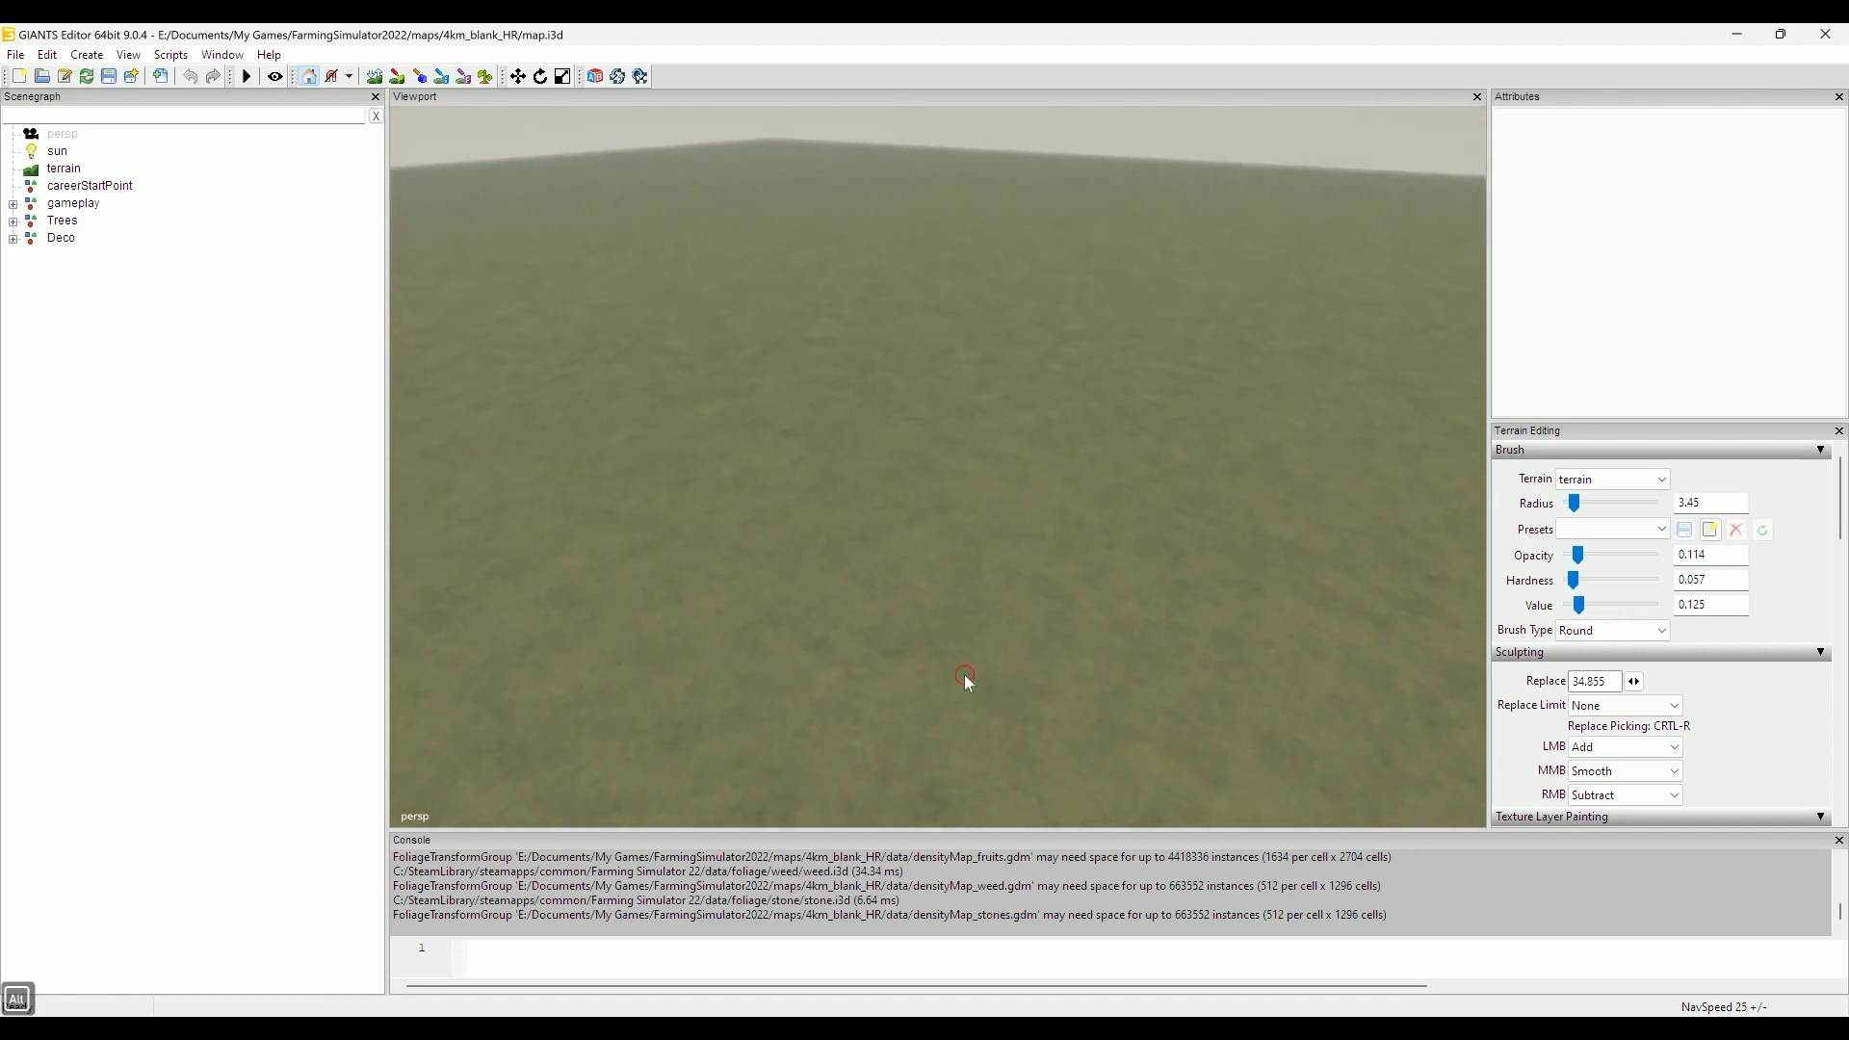